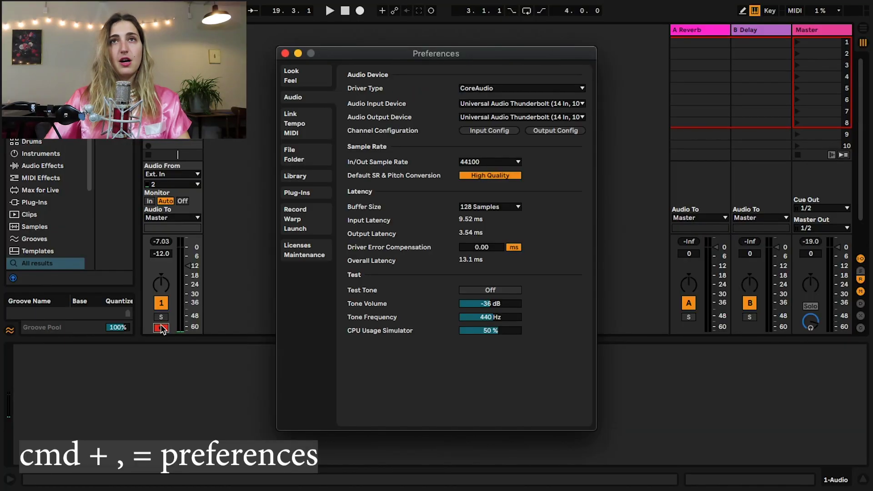
# Step: Keep the Thunderbolt interface as audio input and set the track's input channel to 2
pyautogui.click(474, 107)
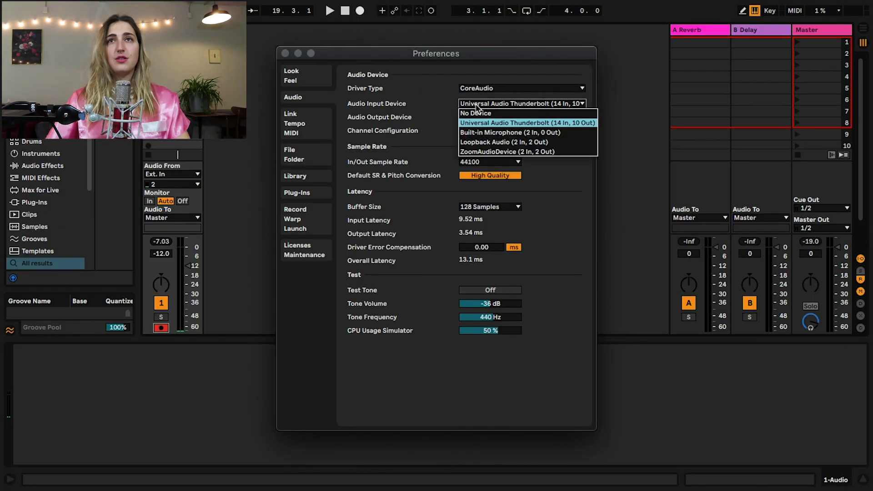
pyautogui.click(484, 119)
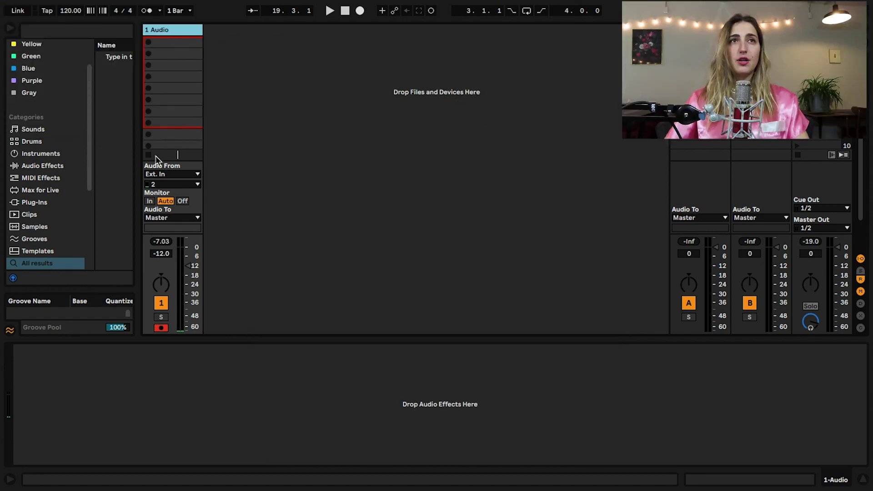
pyautogui.click(165, 185)
pyautogui.click(162, 218)
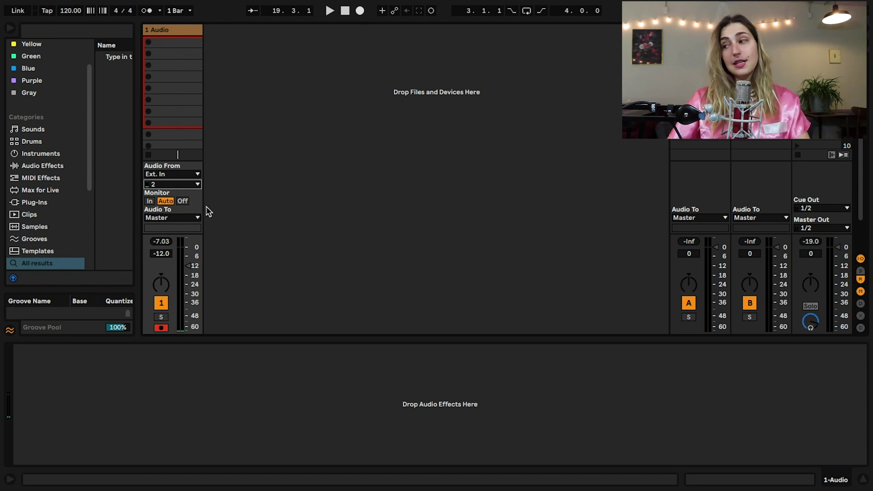
pyautogui.click(162, 185)
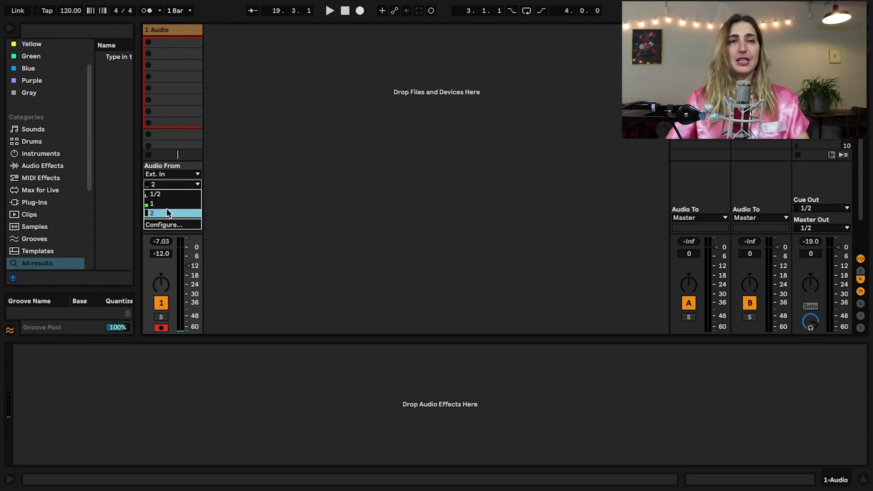
pyautogui.click(241, 173)
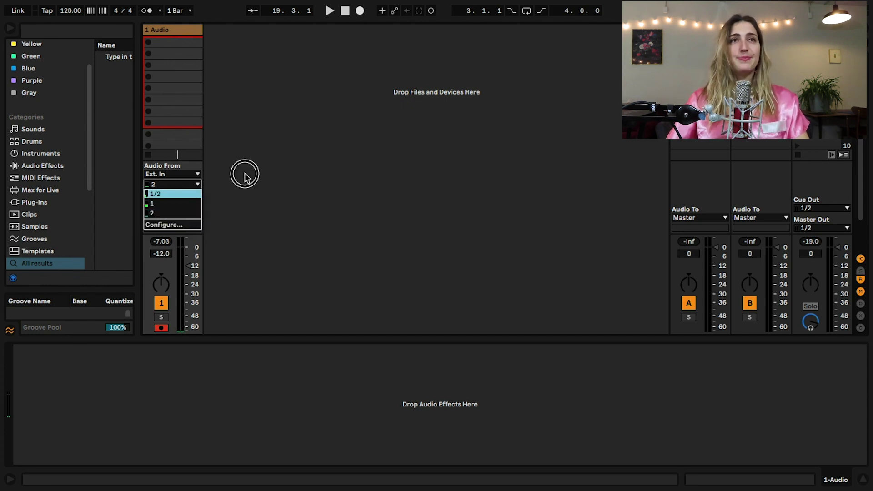
# Step: Arm the audio track, select an empty clip slot and enable Session Record
pyautogui.click(162, 328)
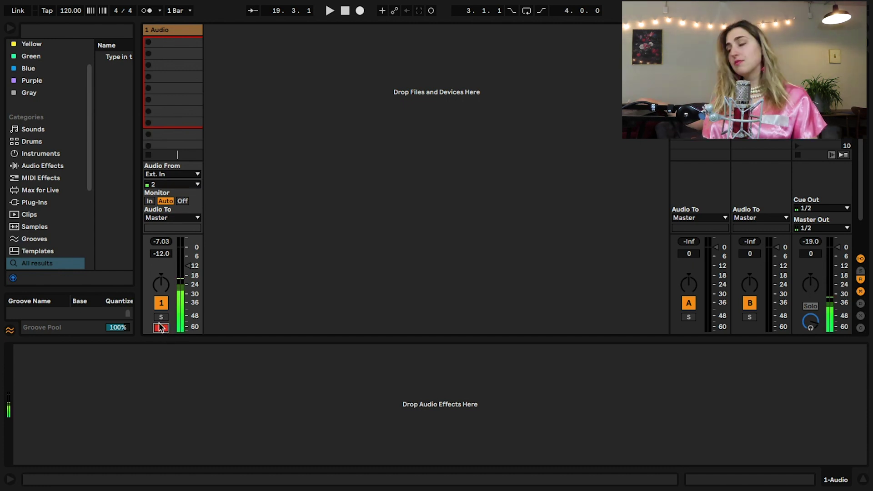
pyautogui.click(163, 102)
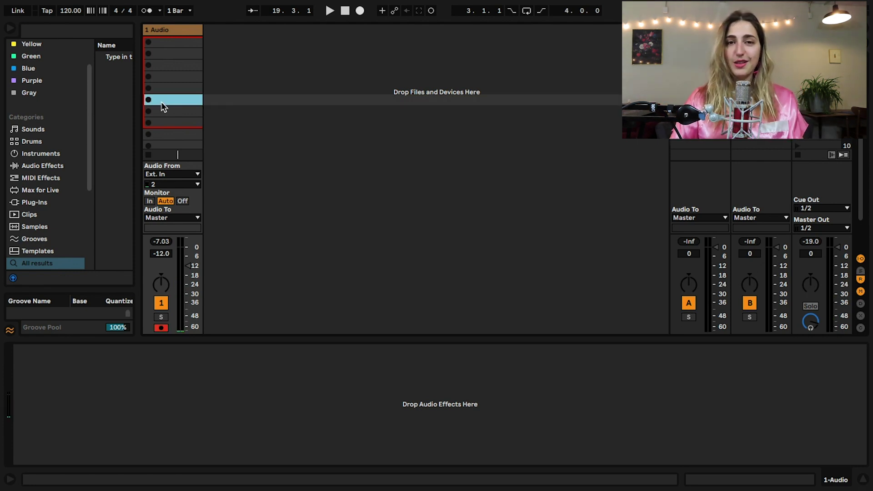
pyautogui.click(146, 11)
# Step: Record the synth's notes into clip slot 3 of the armed audio track
pyautogui.click(150, 67)
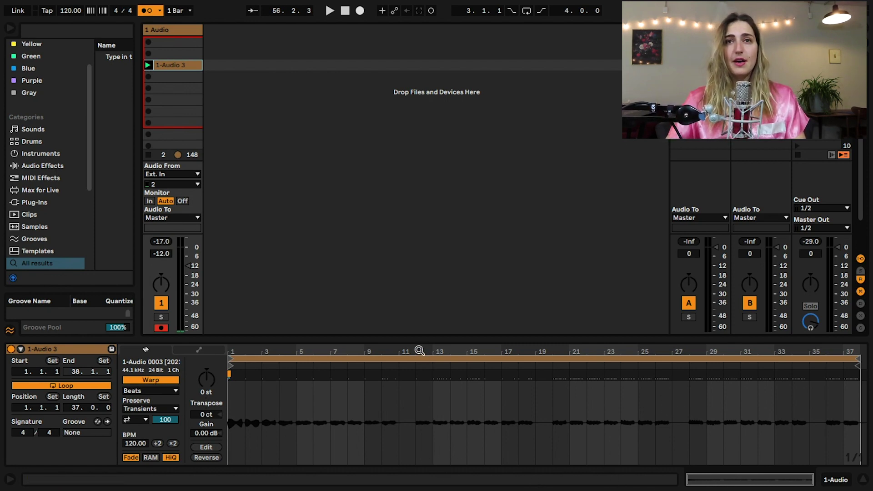
# Step: Quantize the 1-Audio 3 clip to the current grid at 100%
pyautogui.scroll(10, 420, 351)
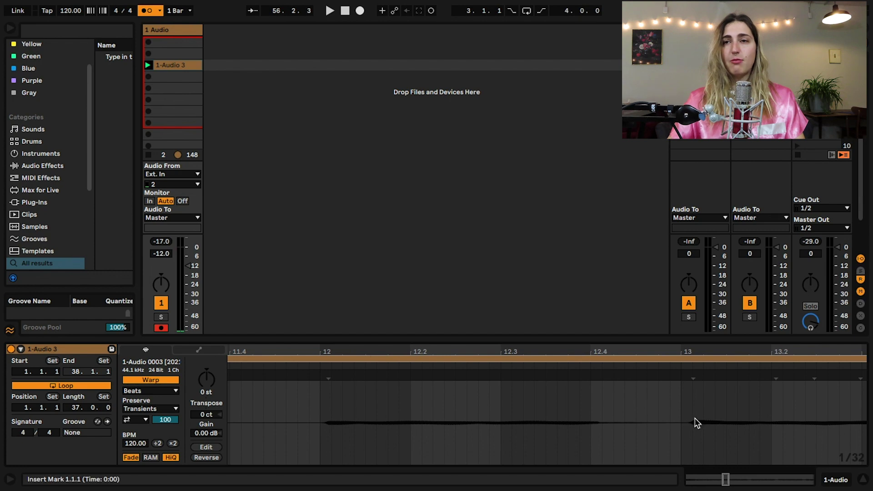
pyautogui.scroll(-3, 593, 355)
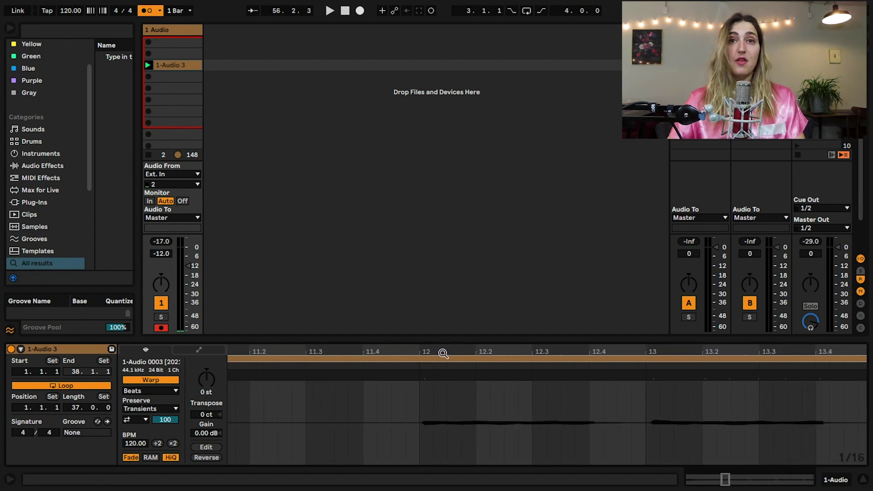
pyautogui.scroll(-10, 442, 353)
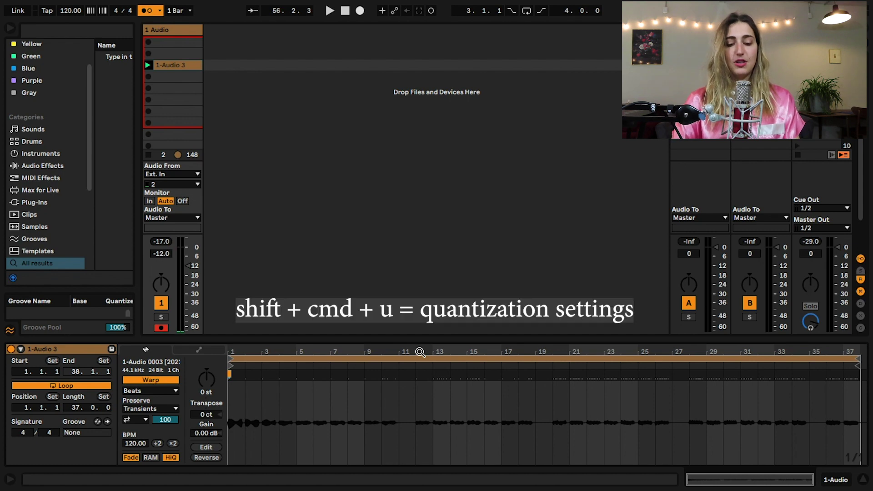
pyautogui.press('super+shift+u')
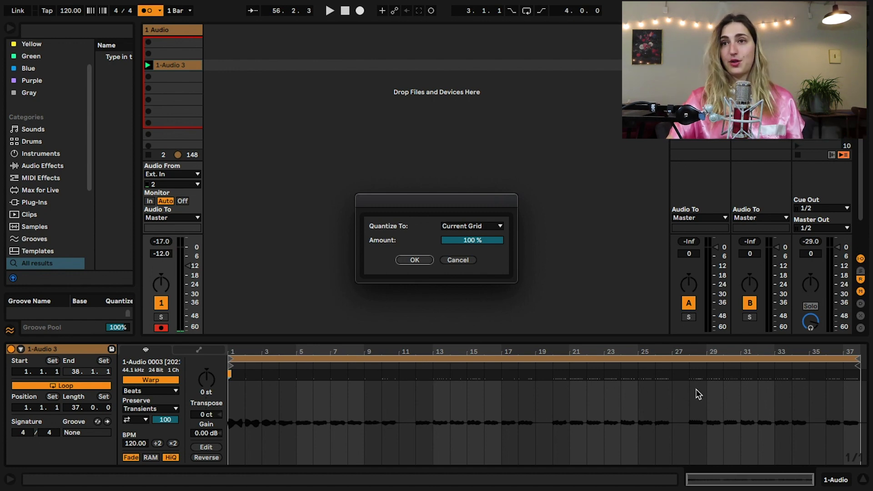
pyautogui.click(415, 260)
# Step: Set the clip's warp mode to Complex and zoom the display to bars 3–31
pyautogui.click(150, 391)
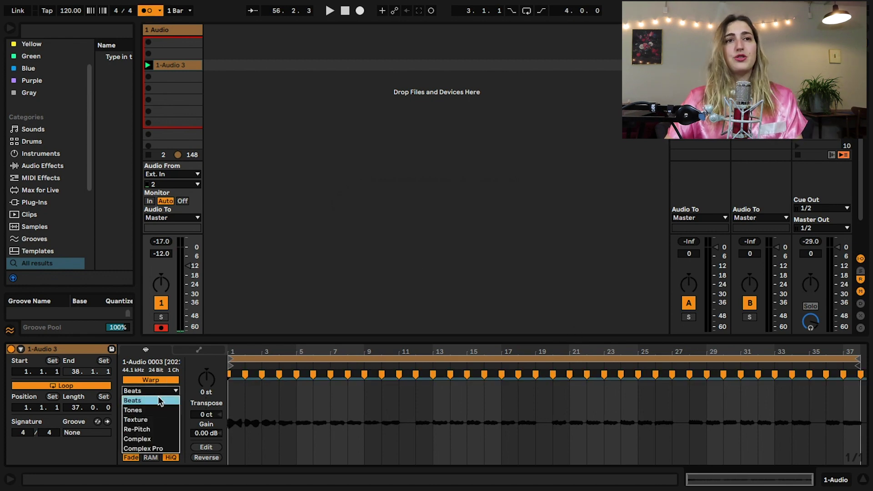
pyautogui.click(171, 439)
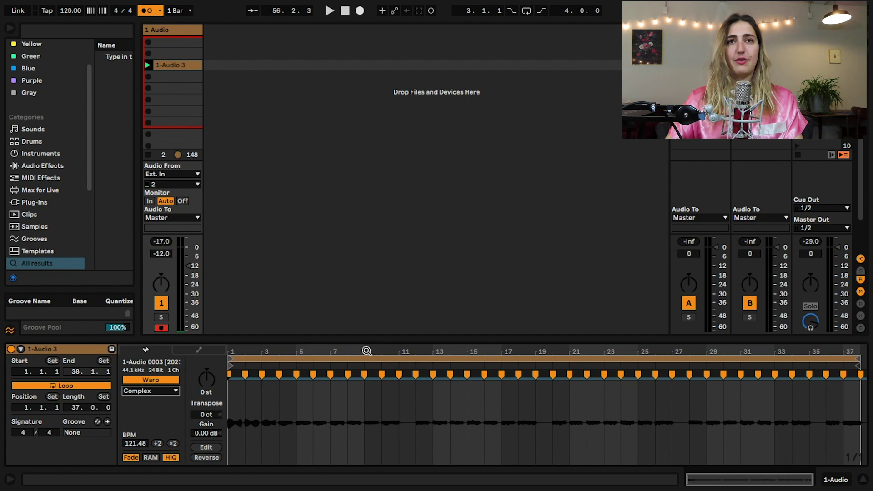
pyautogui.moveTo(367, 351); pyautogui.dragTo(655, 411)
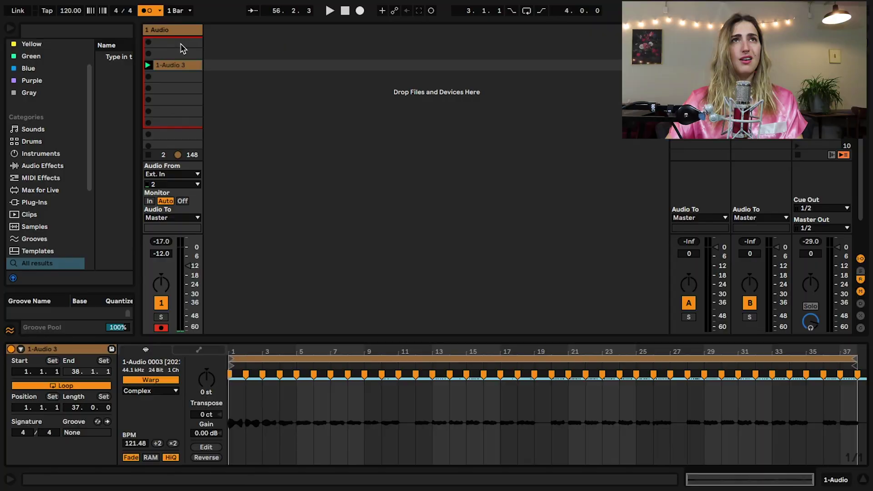
pyautogui.rightClick(173, 63)
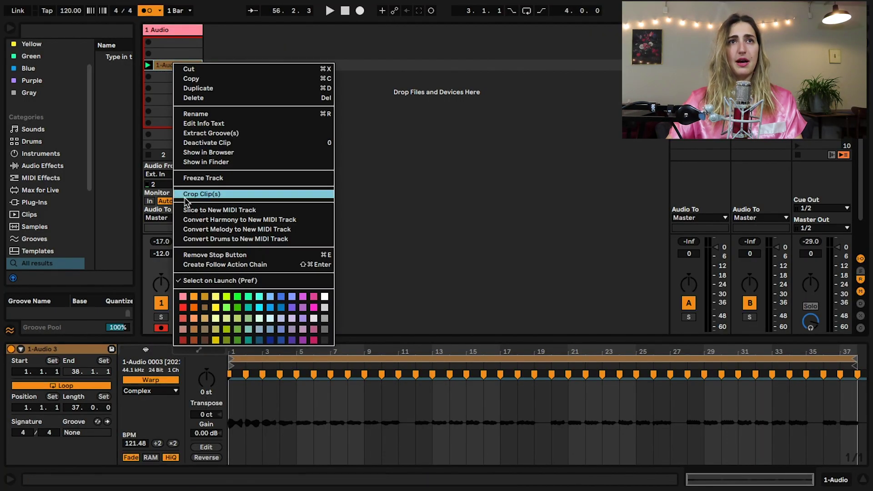
# Step: Colour the clip pink, rename it Hardware Resamples and move it into the Arrangement
pyautogui.click(184, 298)
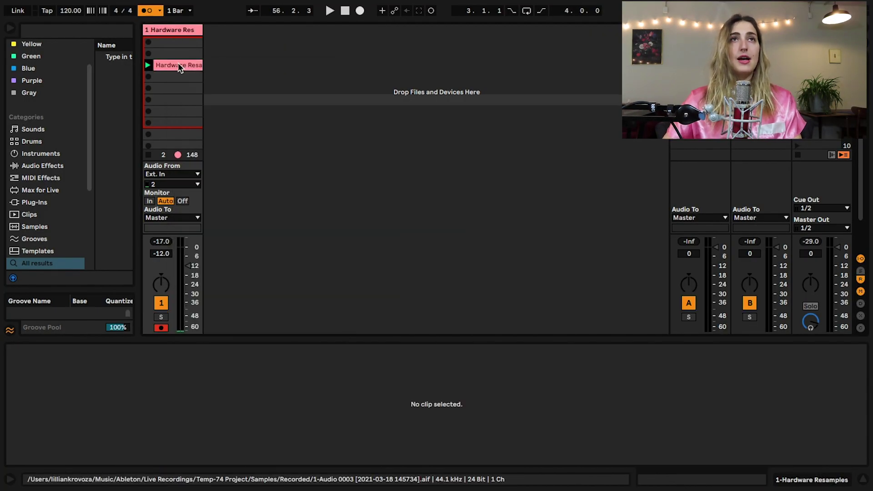
pyautogui.press('Return')
pyautogui.moveTo(173, 66); pyautogui.dragTo(143, 108)
pyautogui.press('Tab')
# Step: Split the Hardware Resamples clip at every bar, starting from bar 2
pyautogui.scroll(-5, 172, 54)
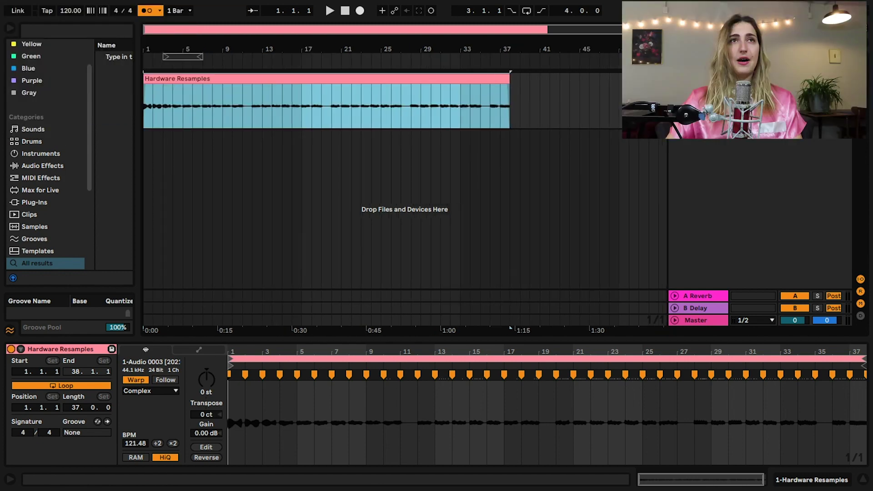
pyautogui.press('+')
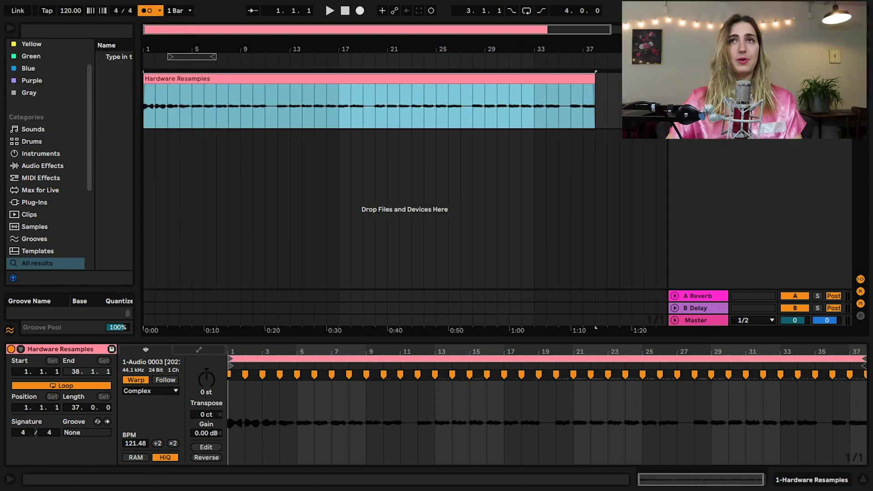
pyautogui.press('+')
pyautogui.click(156, 117)
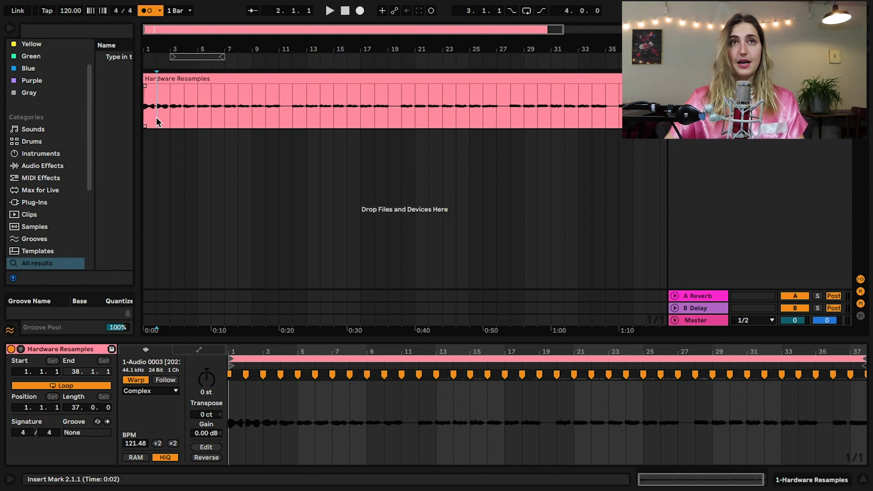
pyautogui.press('super+e')
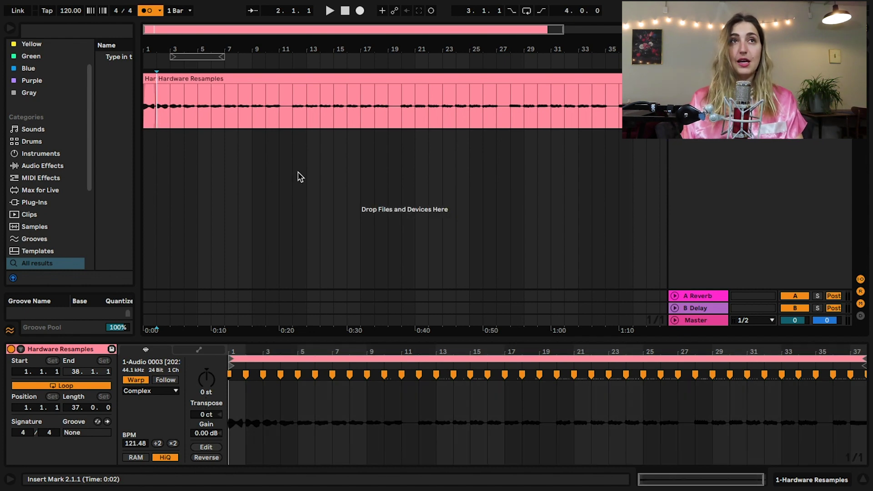
pyautogui.press('Right')
pyautogui.press('super+e')
pyautogui.press('Right')
pyautogui.press('super+e')
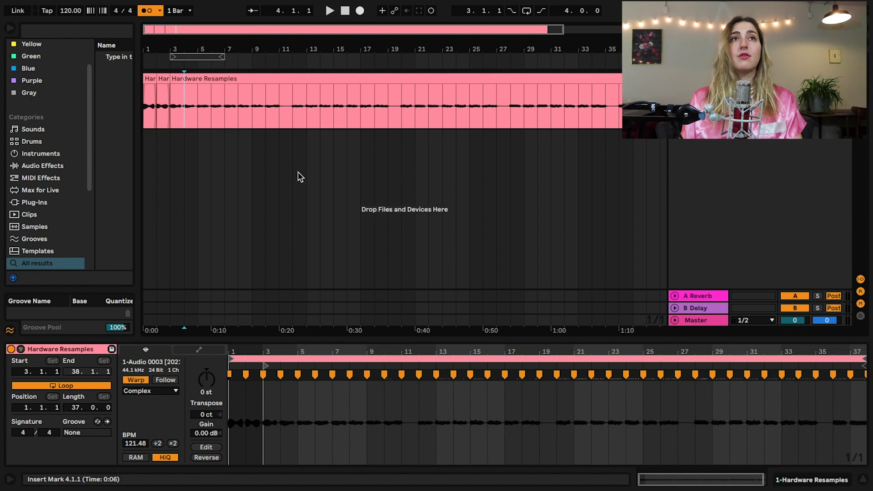
pyautogui.press('Right')
pyautogui.press('super+e')
pyautogui.press('Right')
pyautogui.press('super+e')
pyautogui.press('Right')
pyautogui.press('super+e')
pyautogui.press('Right')
pyautogui.press('super+e')
pyautogui.press('Right')
pyautogui.press('super+e')
pyautogui.press('Right')
pyautogui.press('super+e')
pyautogui.press('Right')
pyautogui.press('super+e')
pyautogui.press('Right')
pyautogui.press('super+e')
pyautogui.press('Right')
pyautogui.press('super+e')
pyautogui.press('Right')
pyautogui.press('super+e')
pyautogui.press('Right')
pyautogui.press('super+e')
pyautogui.press('Right')
pyautogui.press('super+e')
pyautogui.press('Right')
pyautogui.press('super+e')
pyautogui.press('Right')
pyautogui.press('super+e')
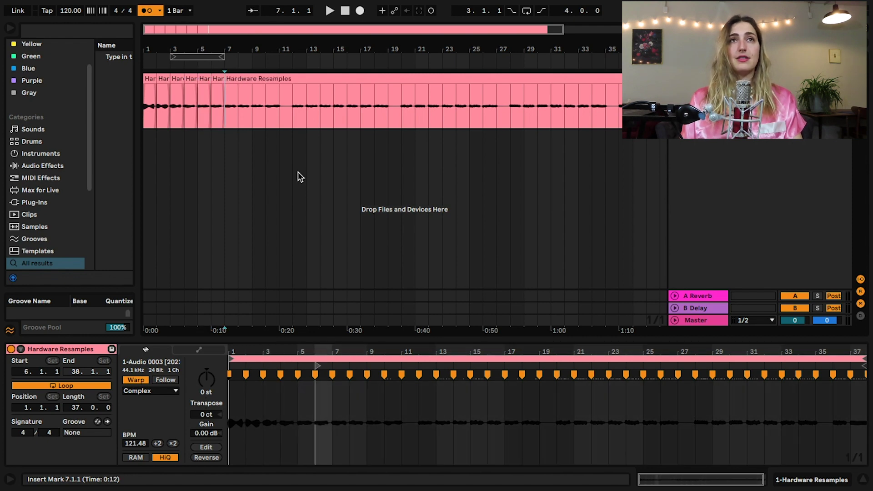
# Step: Deselect the sliced clip and add a new MIDI track
pyautogui.scroll(8, 550, 80)
pyautogui.scroll(-8, 549, 80)
pyautogui.click(222, 196)
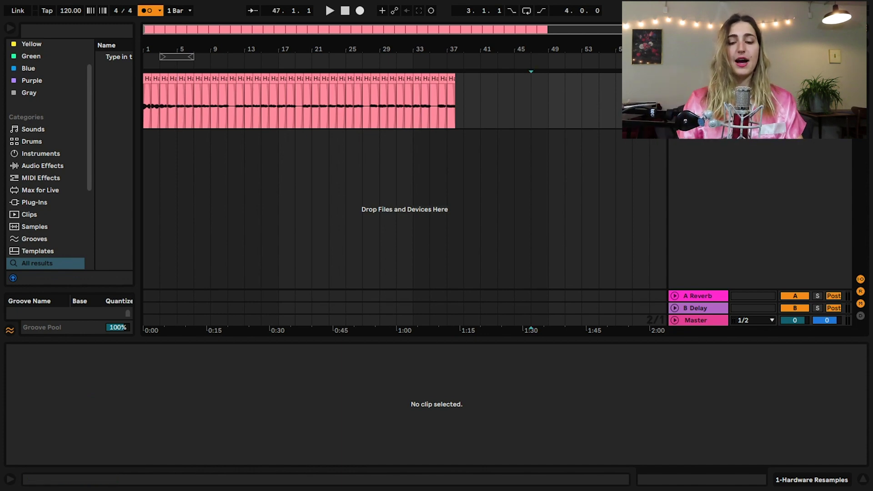
pyautogui.press('shift+super+t')
# Step: Drop the whole Hardware Resamples clip into a Sampler on the new MIDI track as 37 slices
pyautogui.click(48, 155)
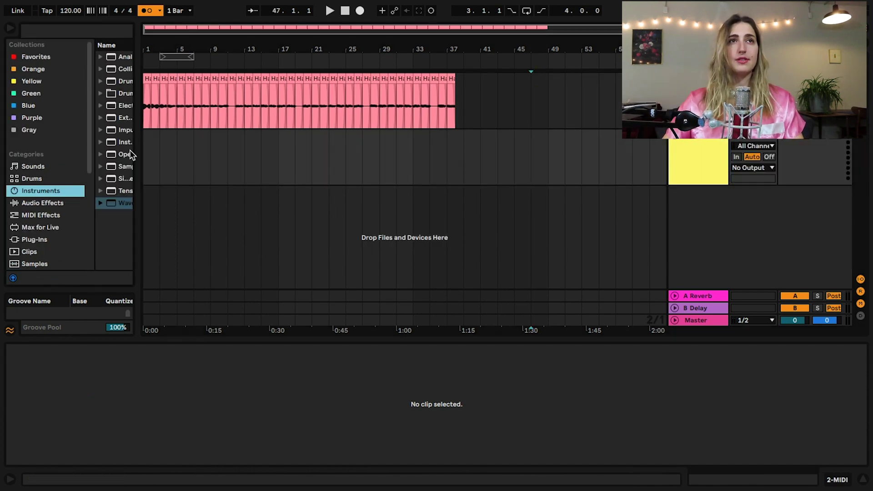
pyautogui.moveTo(136, 175); pyautogui.dragTo(193, 169)
pyautogui.click(135, 167)
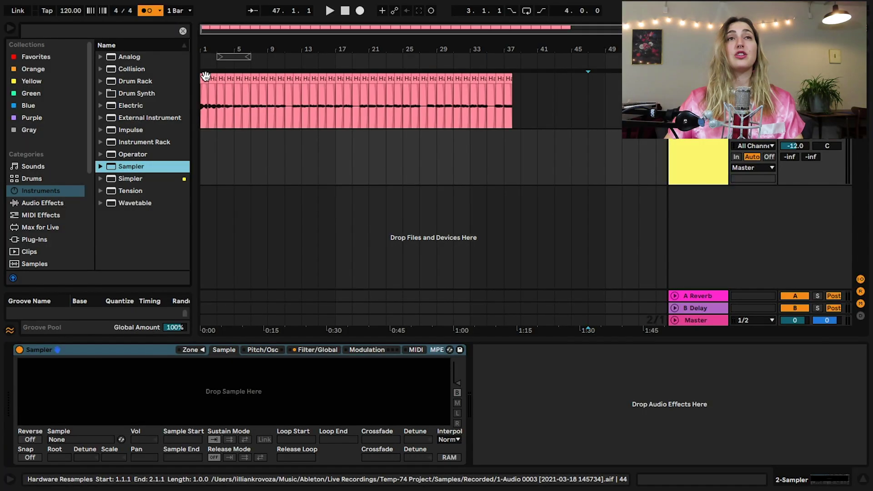
pyautogui.click(224, 94)
pyautogui.keyDown('shift'); pyautogui.click(510, 80); pyautogui.keyUp('shift')
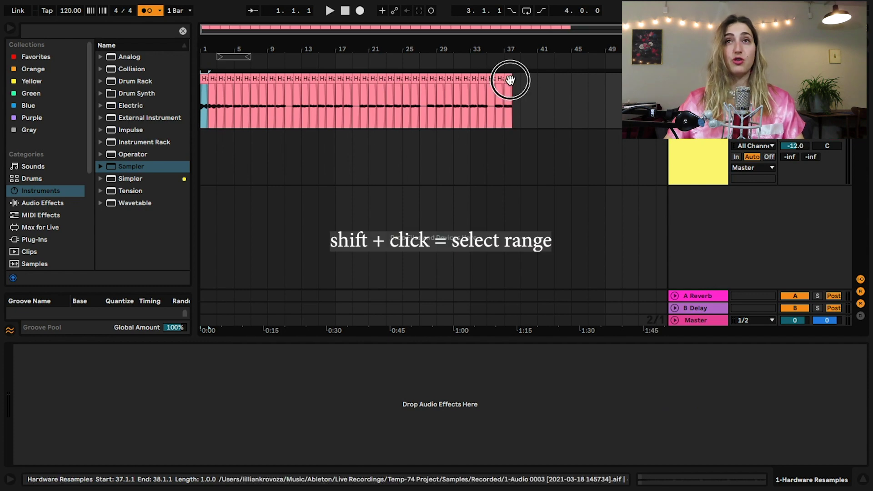
pyautogui.moveTo(381, 79); pyautogui.dragTo(202, 390)
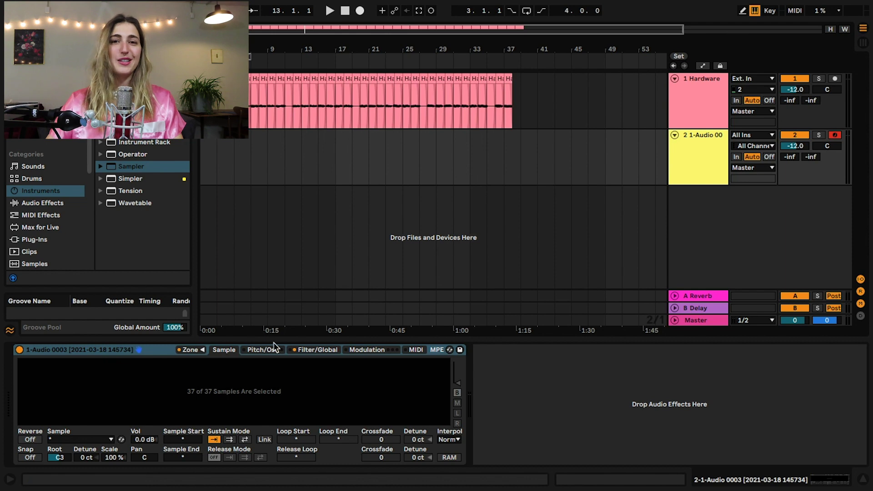
# Step: Show Sampler's Zone editor enlarged, audition the samples and select all 37 zones
pyautogui.click(196, 349)
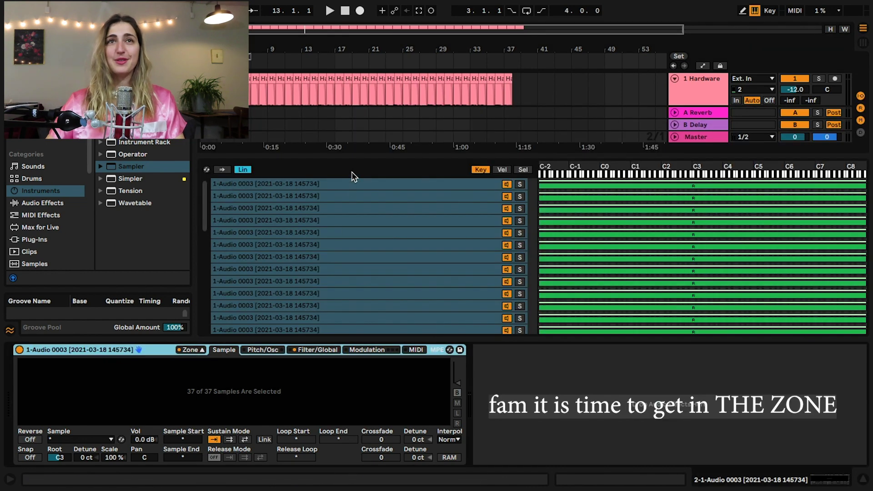
pyautogui.moveTo(354, 159); pyautogui.dragTo(346, 121)
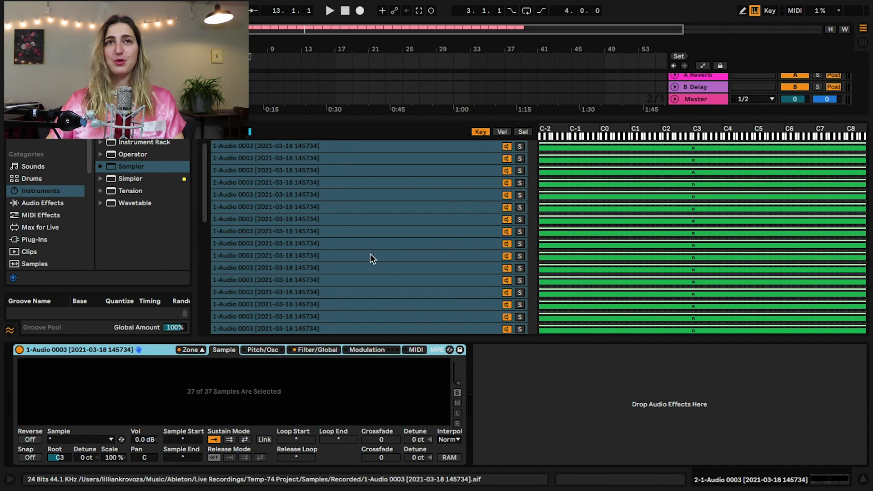
pyautogui.click(382, 146)
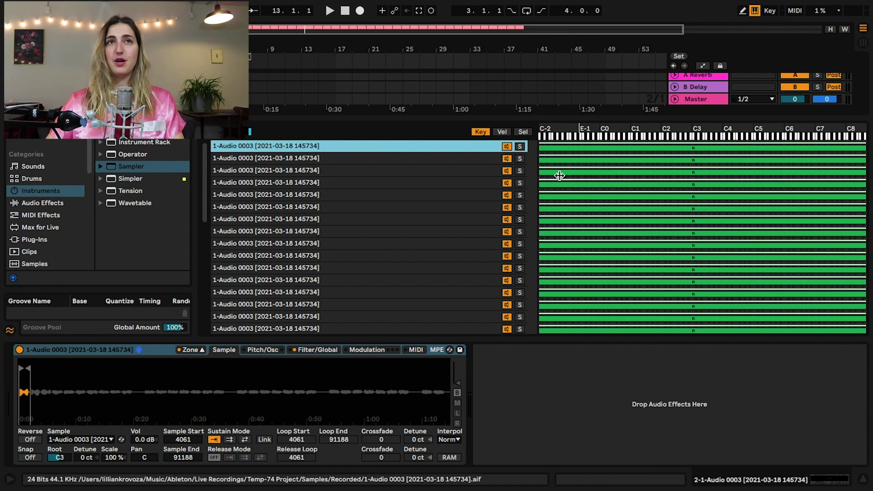
pyautogui.scroll(-7, 325, 197)
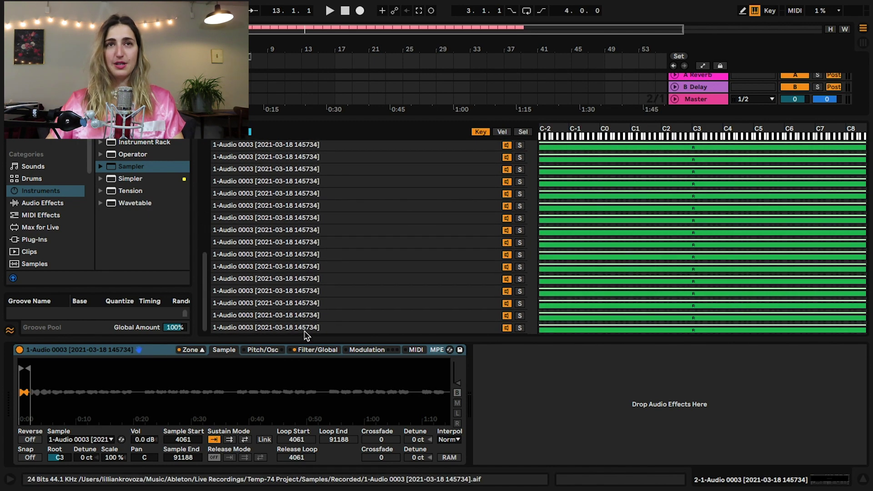
pyautogui.click(307, 328)
pyautogui.scroll(7, 359, 228)
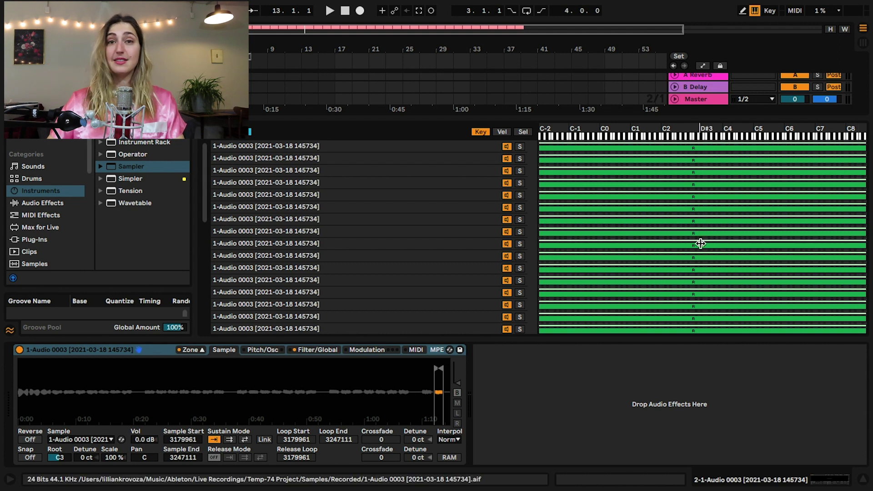
pyautogui.press('a')
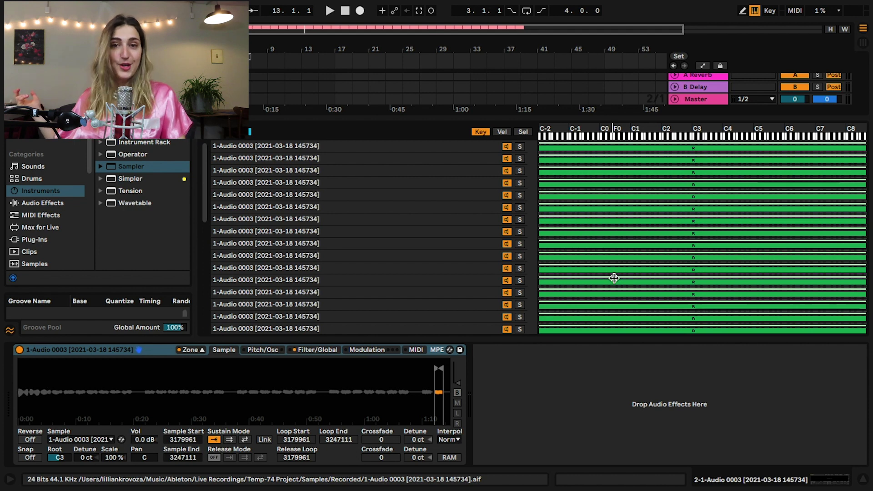
pyautogui.click(279, 149)
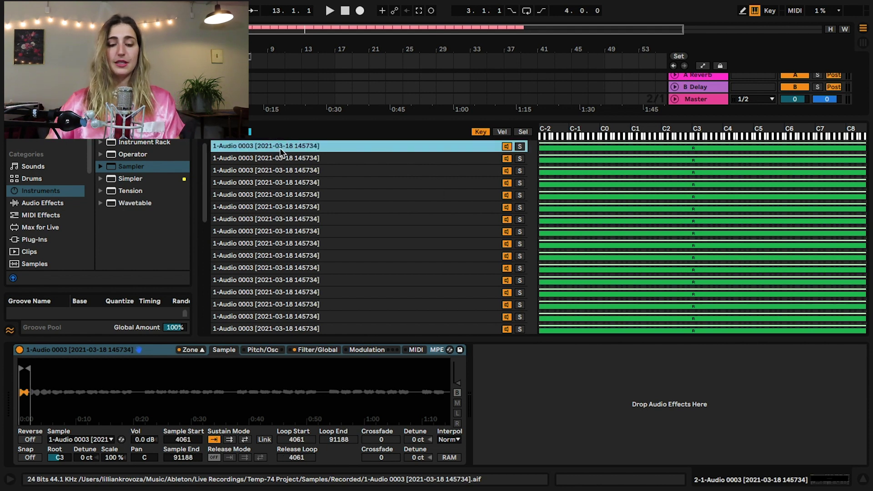
pyautogui.press('super+a')
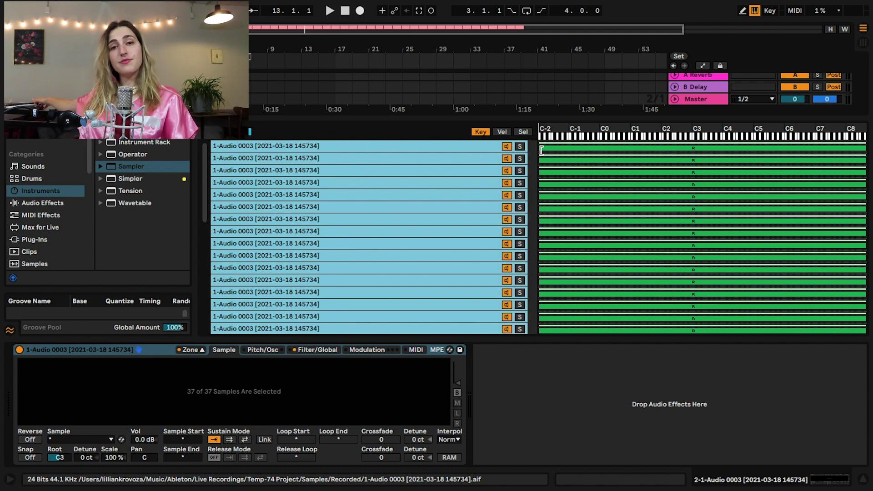
# Step: Narrow all 37 zones to the C1–C4 key range and start adjusting the first zone's root
pyautogui.moveTo(541, 152); pyautogui.dragTo(631, 150)
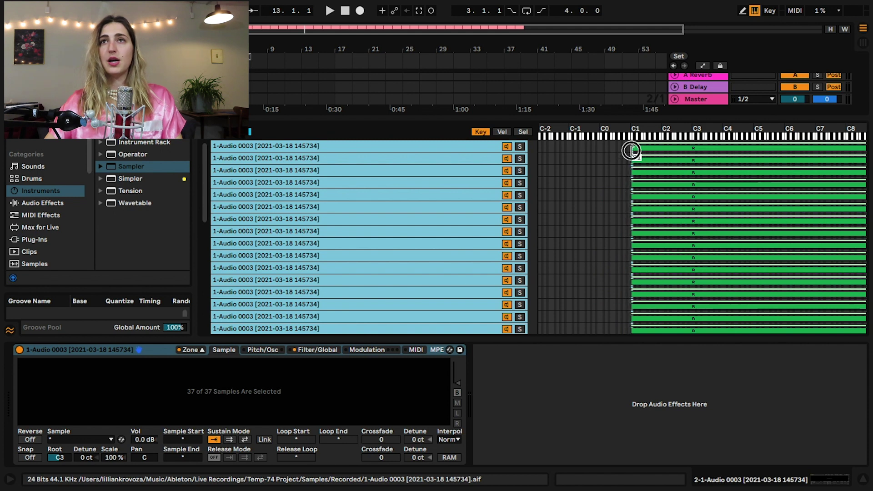
pyautogui.moveTo(865, 149); pyautogui.dragTo(724, 154)
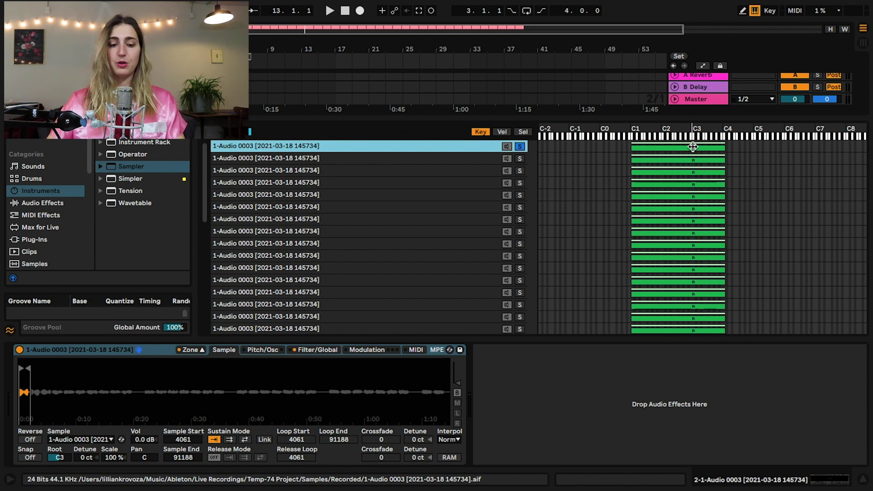
pyautogui.press('z')
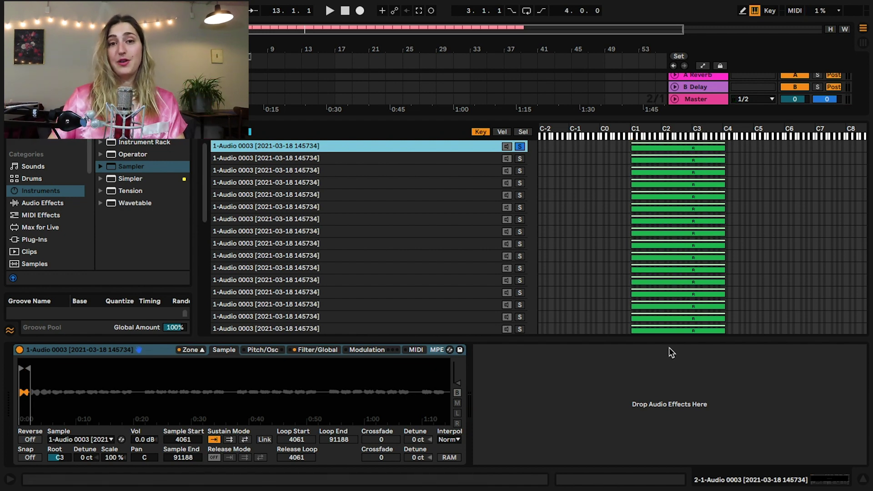
pyautogui.press('End')
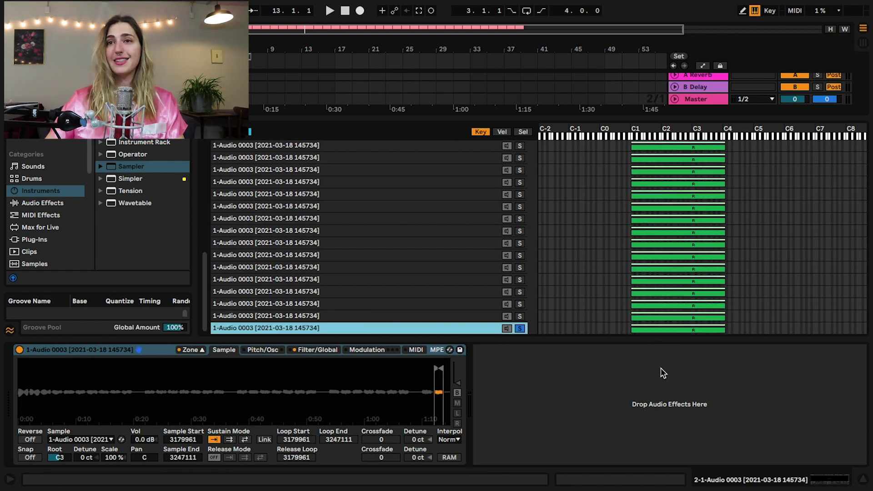
pyautogui.press('Home')
pyautogui.moveTo(59, 457)
pyautogui.mouseDown()
pyautogui.moveTo(59, 450)
pyautogui.moveTo(59, 469)
pyautogui.moveTo(70, 452)
pyautogui.mouseUp()
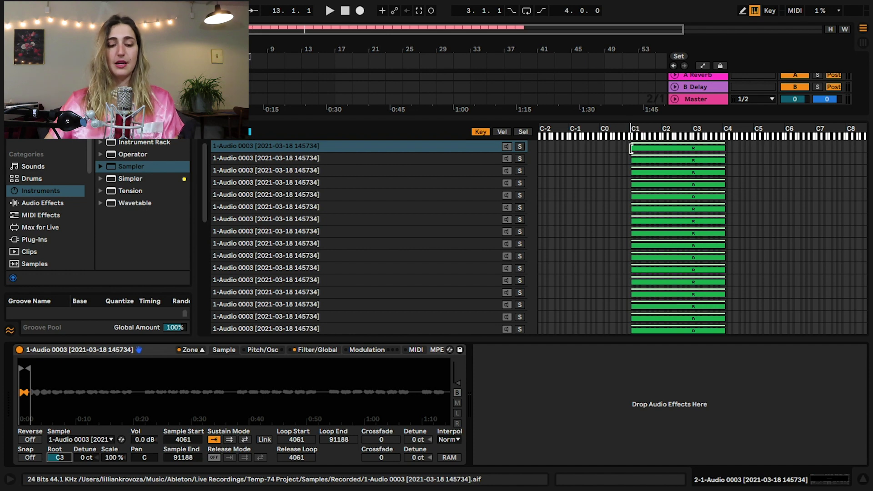
# Step: Drag each zone's root marker so roots rise one semitone per zone from C1 to C4
pyautogui.moveTo(693, 148)
pyautogui.mouseDown()
pyautogui.moveTo(696, 155)
pyautogui.moveTo(634, 171)
pyautogui.moveTo(696, 162)
pyautogui.moveTo(631, 168)
pyautogui.mouseUp()
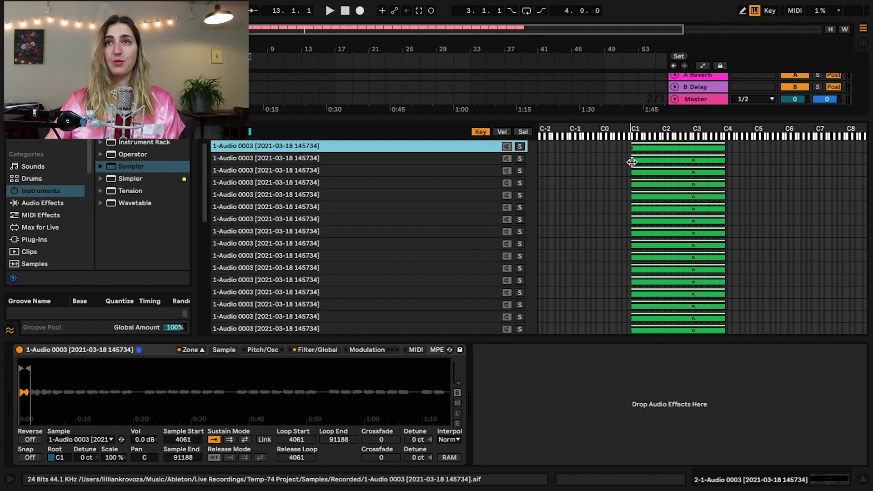
pyautogui.moveTo(692, 165); pyautogui.dragTo(635, 172)
pyautogui.moveTo(694, 172)
pyautogui.mouseDown()
pyautogui.moveTo(670, 177)
pyautogui.moveTo(707, 173)
pyautogui.moveTo(650, 188)
pyautogui.moveTo(695, 190)
pyautogui.moveTo(637, 179)
pyautogui.mouseUp()
pyautogui.moveTo(693, 184)
pyautogui.mouseDown()
pyautogui.moveTo(641, 184)
pyautogui.moveTo(642, 197)
pyautogui.mouseUp()
pyautogui.moveTo(696, 208)
pyautogui.mouseDown()
pyautogui.moveTo(645, 208)
pyautogui.moveTo(671, 195)
pyautogui.moveTo(692, 218)
pyautogui.mouseUp()
pyautogui.scroll(-2, 648, 208)
pyautogui.scroll(-2, 672, 194)
pyautogui.scroll(-3, 691, 218)
pyautogui.moveTo(694, 279); pyautogui.dragTo(686, 293)
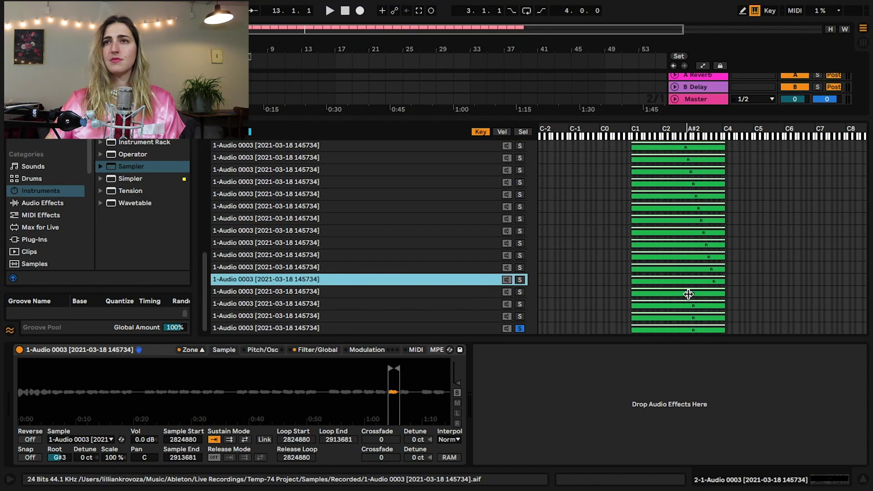
pyautogui.moveTo(724, 328); pyautogui.dragTo(749, 335)
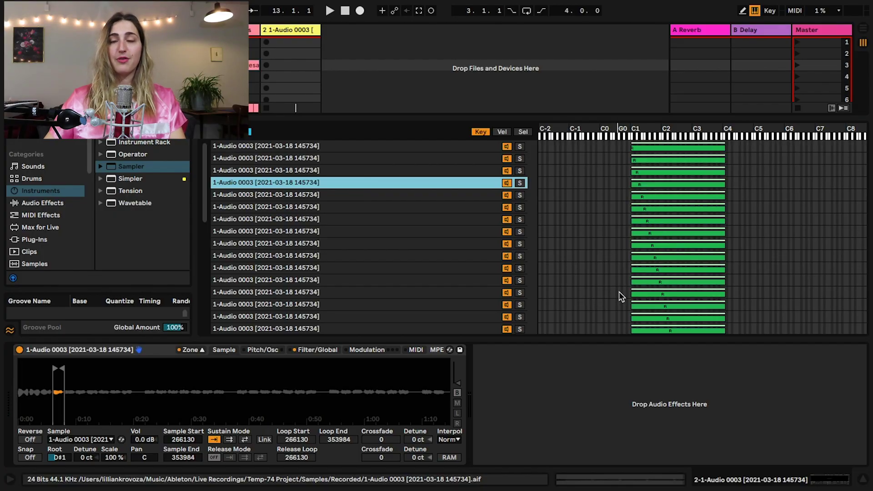
pyautogui.rightClick(660, 247)
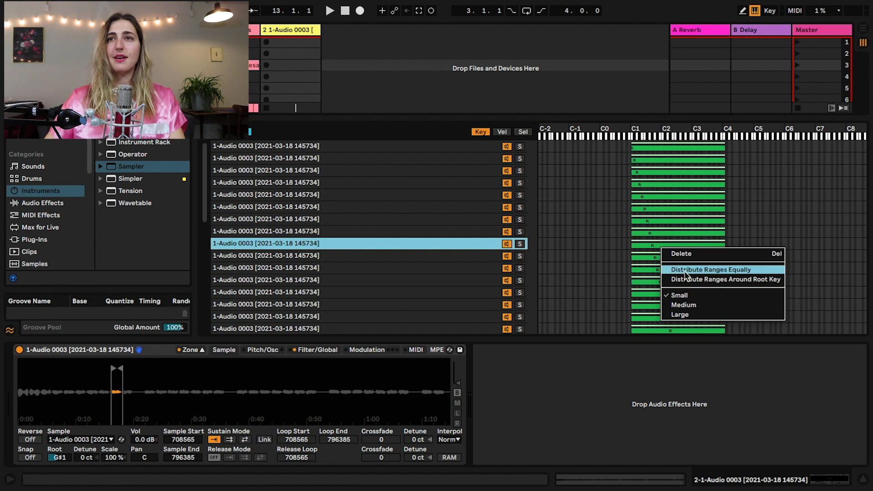
# Step: Try equal key-range distribution, test notes in the C2–D3 octave, then undo it
pyautogui.click(686, 271)
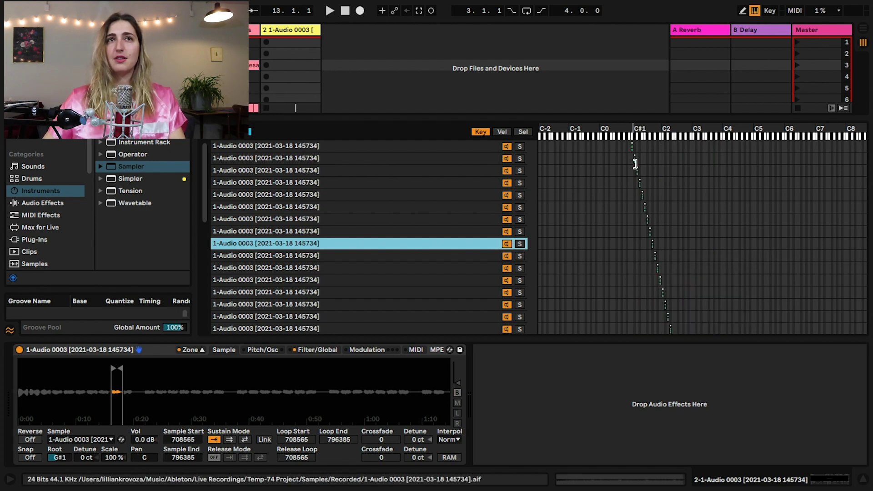
pyautogui.press('z')
pyautogui.press('a')
pyautogui.press('d')
pyautogui.press('f')
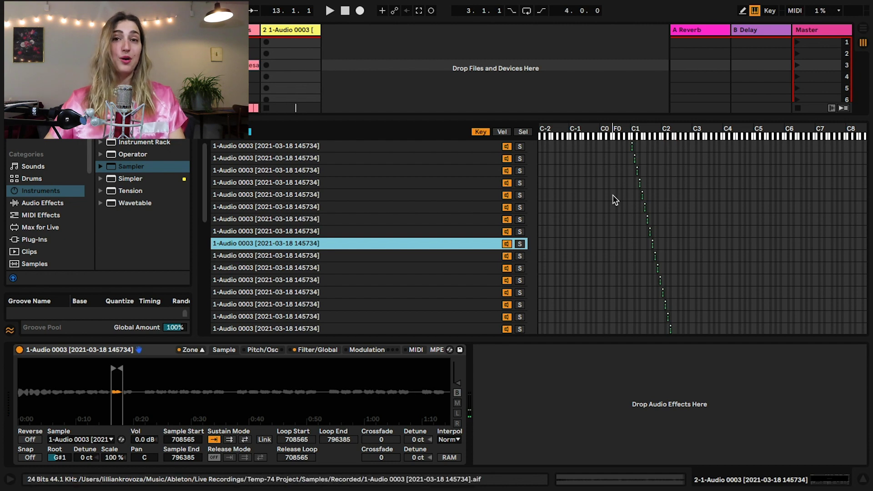
pyautogui.press('super+z')
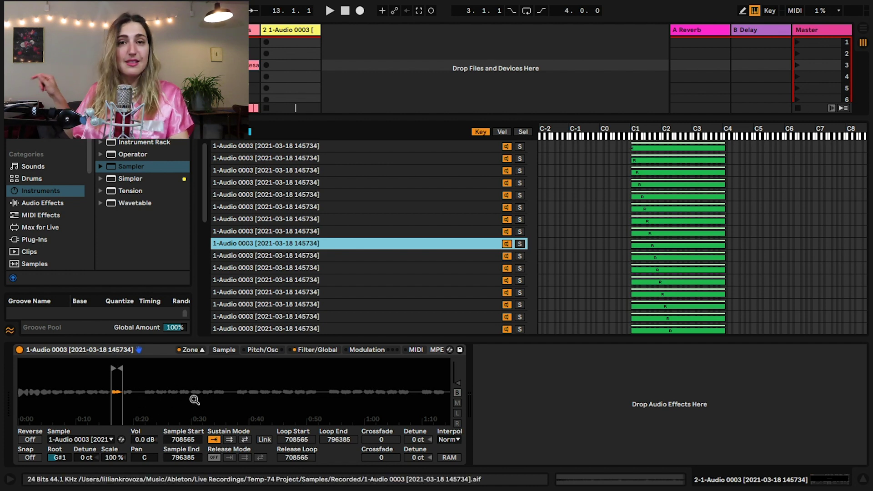
# Step: Step through the later sample zones and select the zones in the key grid
pyautogui.click(407, 255)
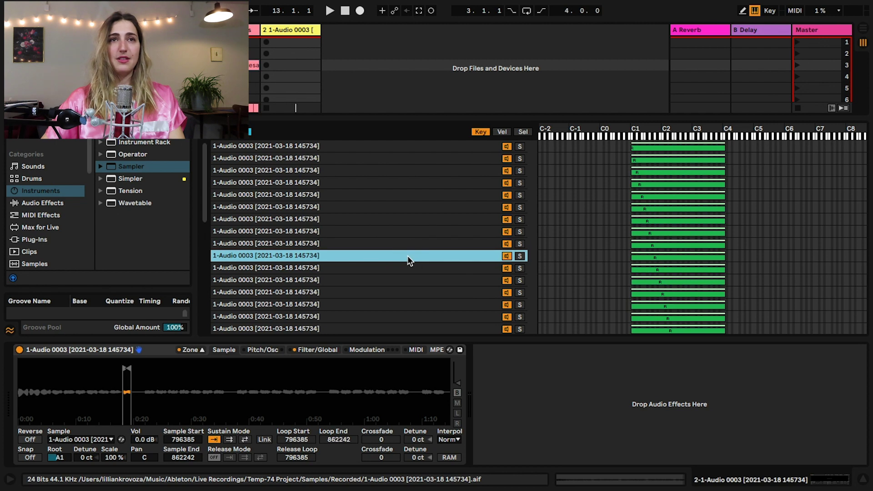
pyautogui.click(403, 267)
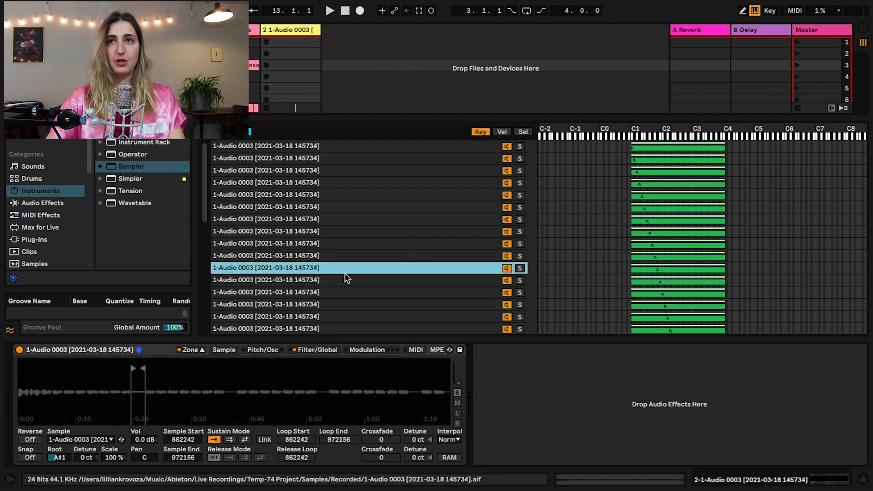
pyautogui.press('Down')
pyautogui.press('Down')
pyautogui.press('Down')
pyautogui.press('Down')
pyautogui.press('Down')
pyautogui.press('Down')
pyautogui.press('Down')
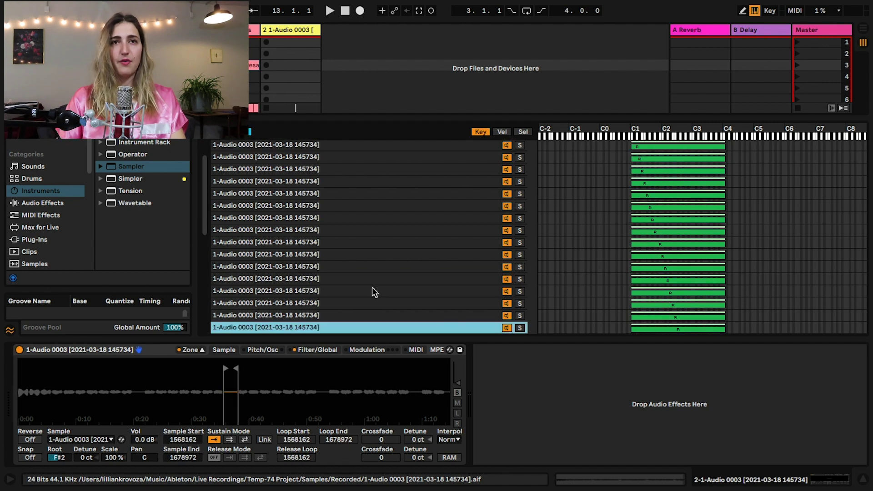
pyautogui.press('Down')
pyautogui.press('Down')
pyautogui.press('Down')
pyautogui.press('Down')
pyautogui.press('Down')
pyautogui.press('Down')
pyautogui.press('Down')
pyautogui.press('Down')
pyautogui.press('Down')
pyautogui.press('Down')
pyautogui.press('Down')
pyautogui.press('Down')
pyautogui.press('Down')
pyautogui.press('Down')
pyautogui.press('Down')
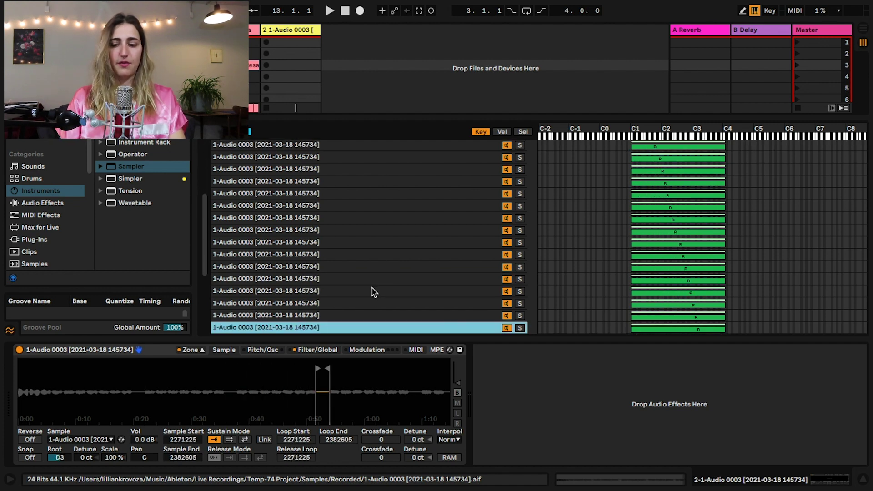
pyautogui.press('Down')
pyautogui.press('Down')
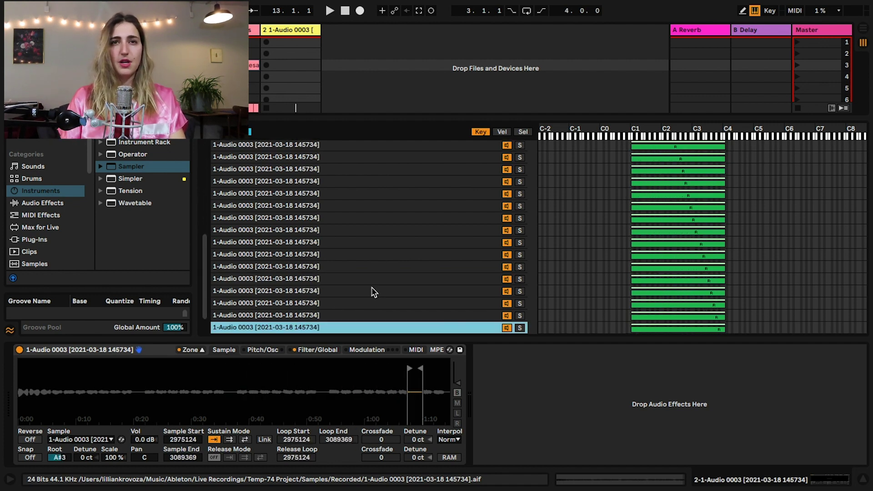
pyautogui.press('Down')
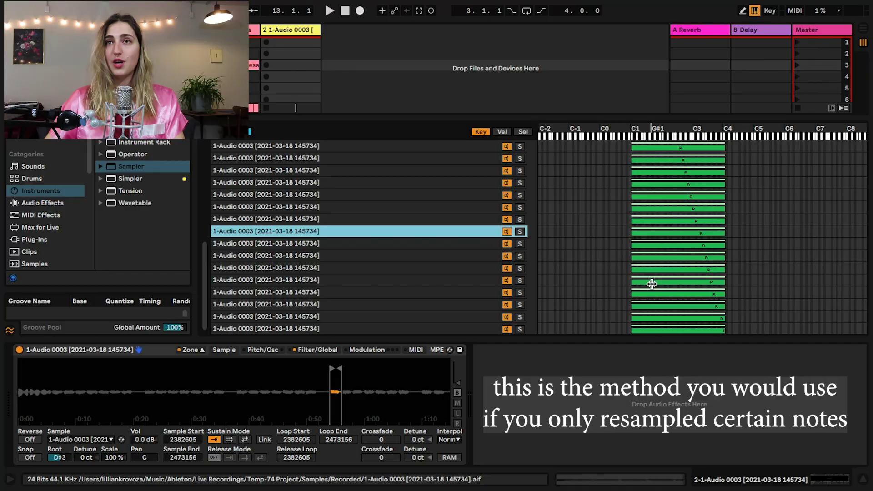
pyautogui.click(668, 266)
# Step: Apply Distribute Ranges Around Root Key and check the zones' root notes and ranges
pyautogui.rightClick(669, 267)
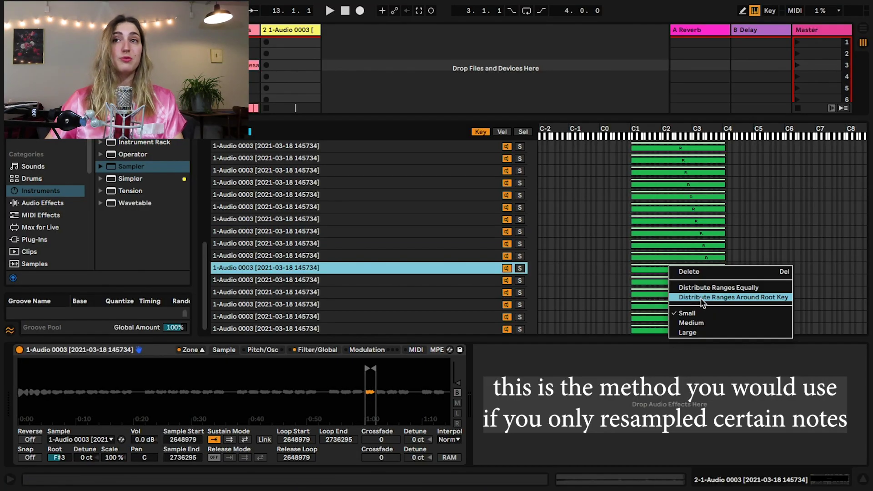
pyautogui.click(721, 299)
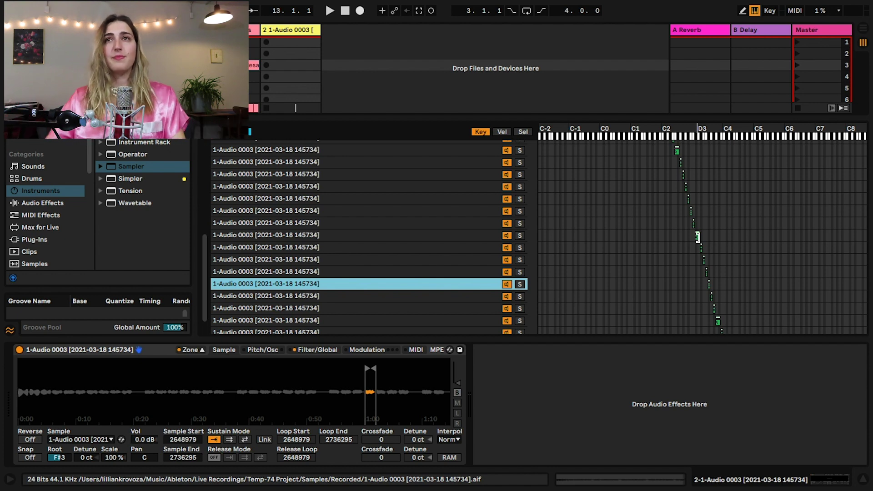
pyautogui.scroll(5, 637, 205)
pyautogui.click(598, 149)
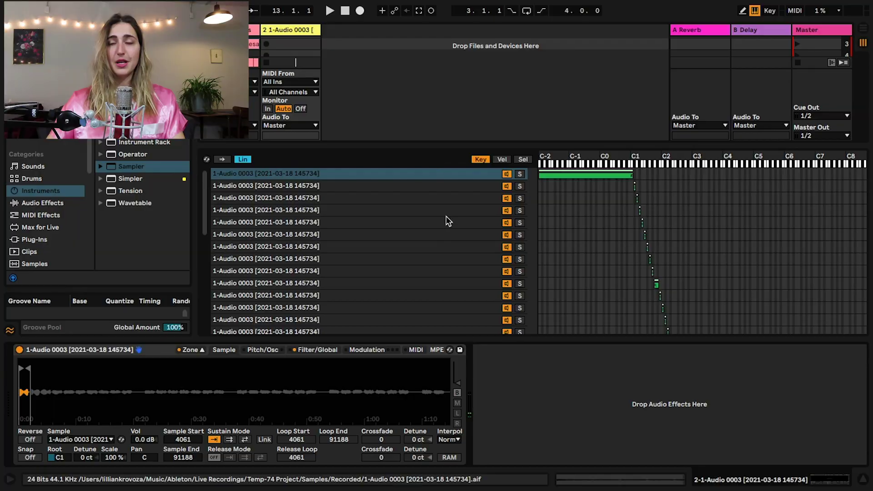
pyautogui.scroll(-2, 500, 241)
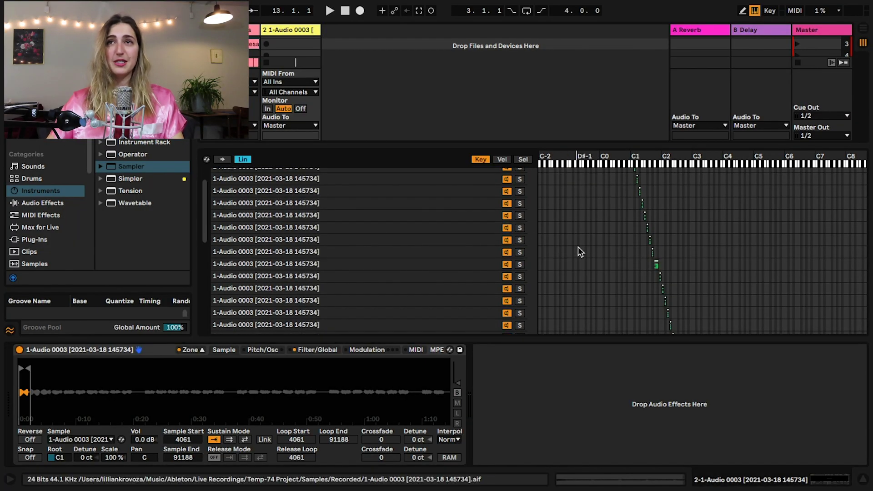
pyautogui.scroll(2, 621, 221)
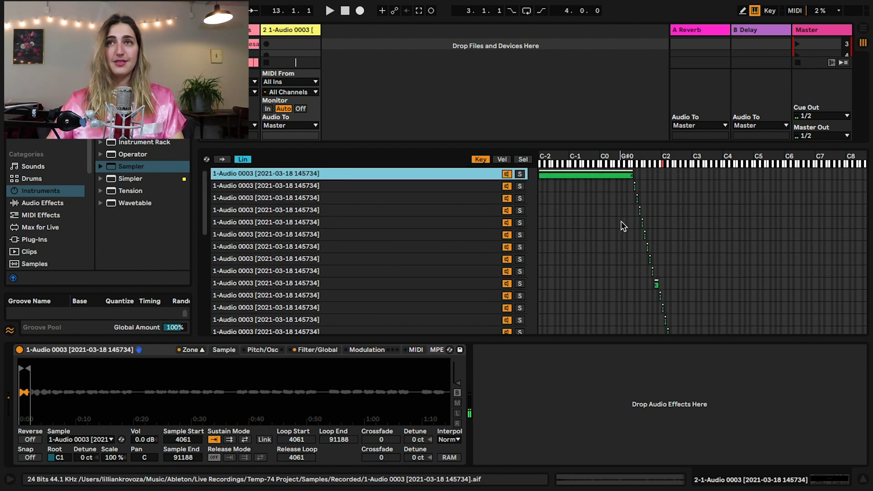
pyautogui.scroll(-10, 662, 191)
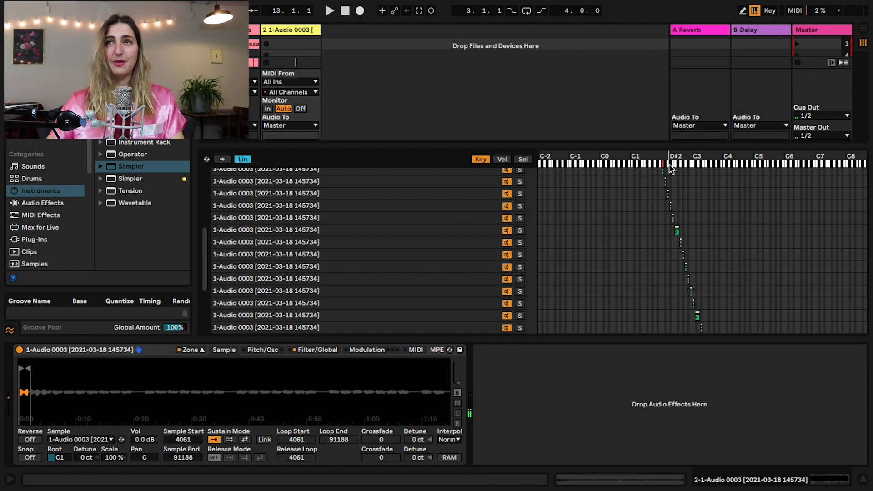
pyautogui.click(364, 171)
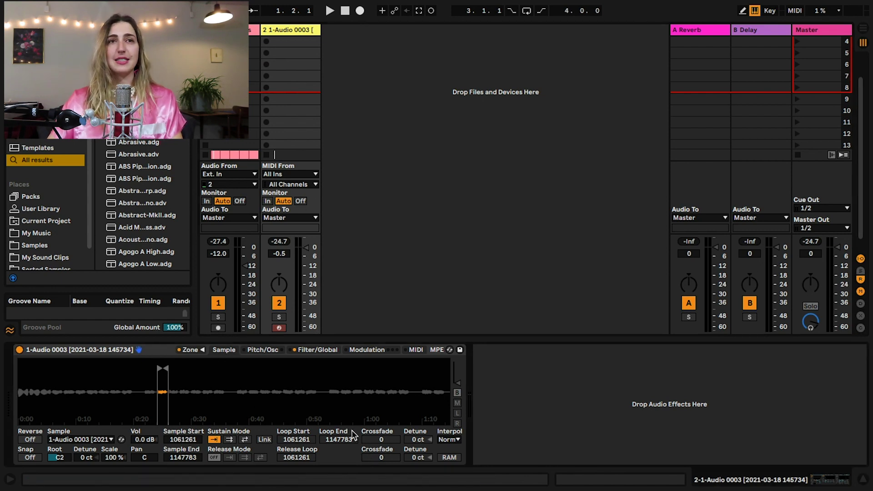
# Step: In the Filter/Global tab, set the Sampler's volume envelope to Decay 60 s and Sustain 0 dB
pyautogui.click(263, 351)
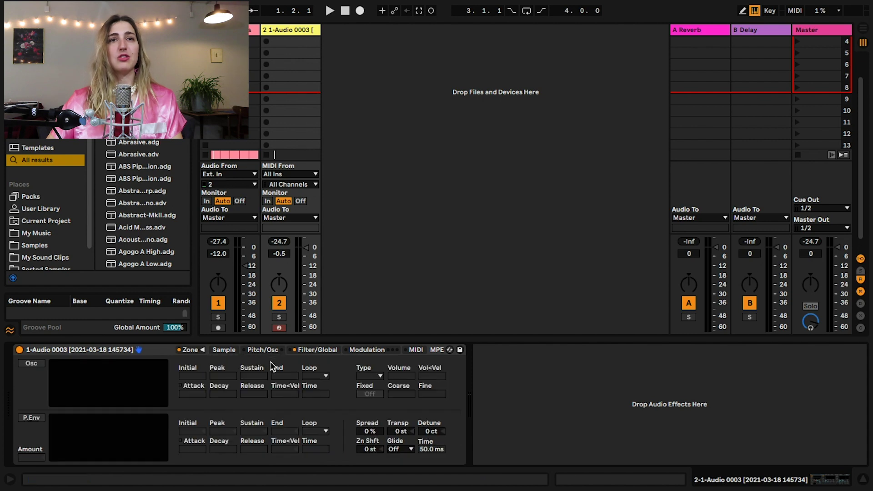
pyautogui.click(310, 352)
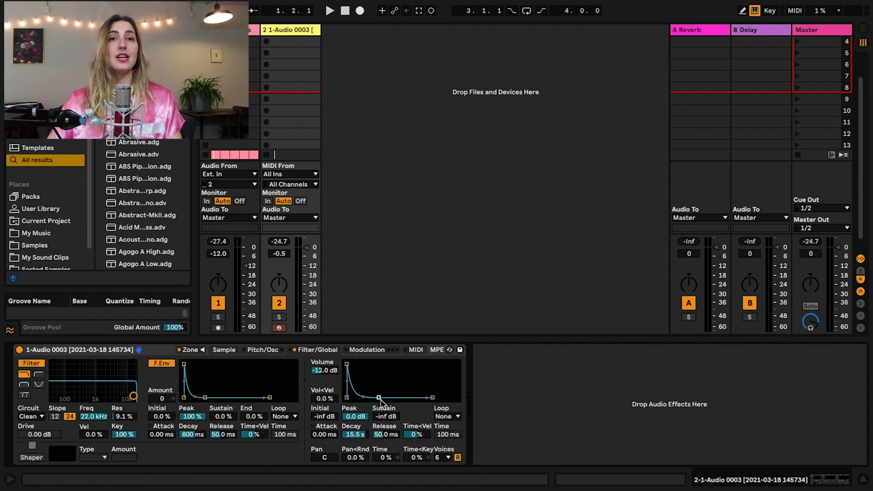
pyautogui.moveTo(380, 398); pyautogui.dragTo(383, 364)
pyautogui.moveTo(133, 395)
pyautogui.mouseDown()
pyautogui.moveTo(97, 385)
pyautogui.moveTo(134, 390)
pyautogui.mouseUp()
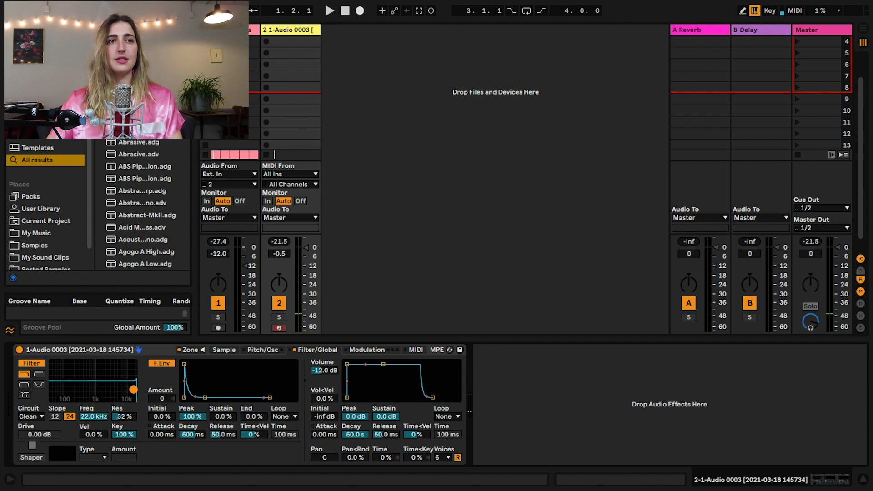
pyautogui.click(109, 354)
# Step: Group the Sampler into an Instrument Rack; map Filter Freq, Ve Attack, Ve Sustain to Macros 1–3
pyautogui.press('super+g')
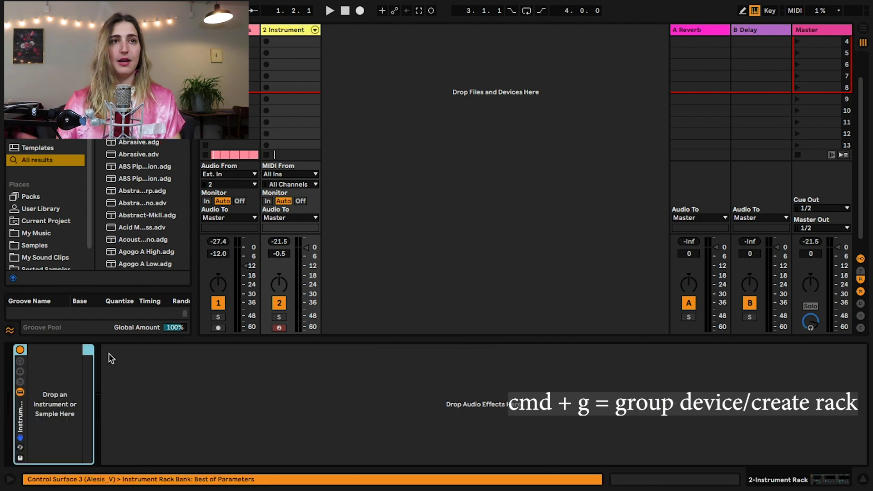
pyautogui.click(20, 374)
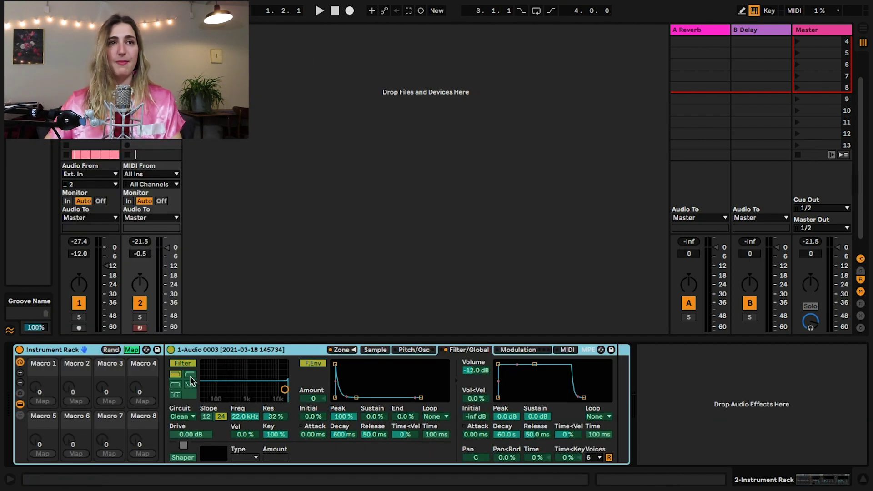
pyautogui.click(244, 416)
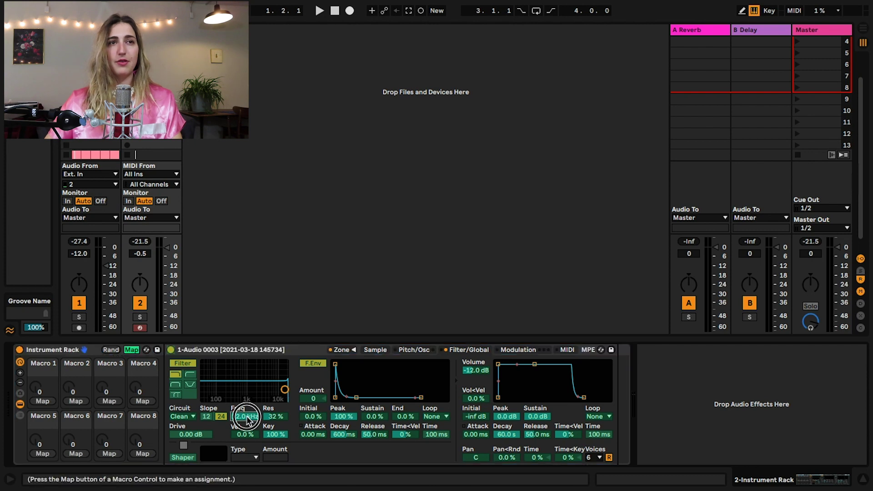
pyautogui.click(42, 401)
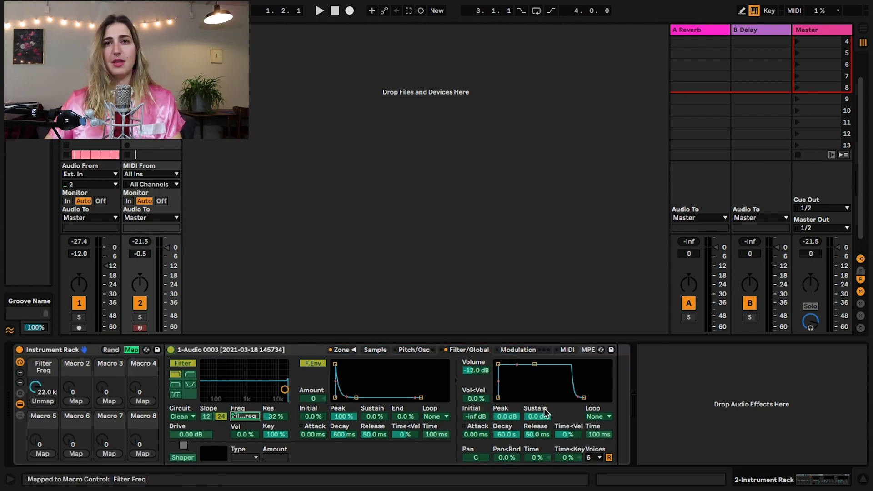
pyautogui.click(476, 434)
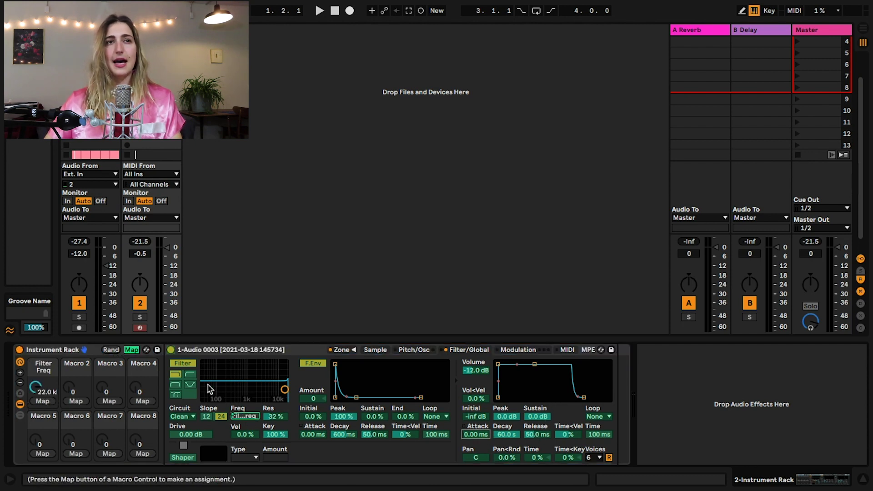
pyautogui.click(90, 401)
pyautogui.click(537, 416)
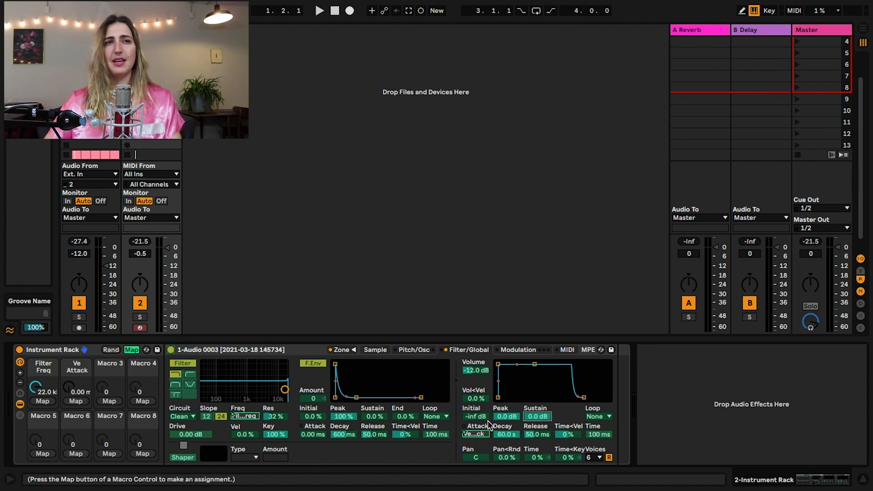
pyautogui.click(109, 401)
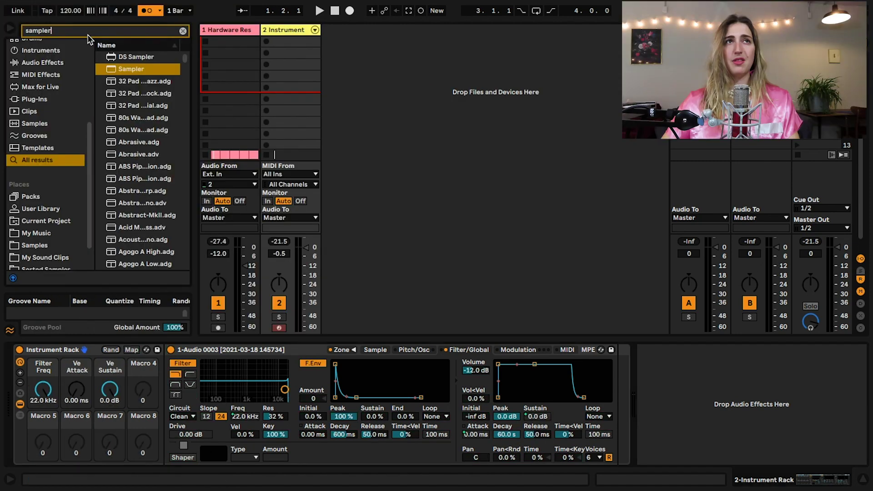
# Step: Add a Delay with Dry/Wet on Macro 4, and raise the Filter Freq macro to 3.96 kHz
pyautogui.press('BackSpace')
pyautogui.press('BackSpace')
pyautogui.press('BackSpace')
pyautogui.press('BackSpace')
pyautogui.press('BackSpace')
pyautogui.press('BackSpace')
pyautogui.press('BackSpace')
pyautogui.write('delay')
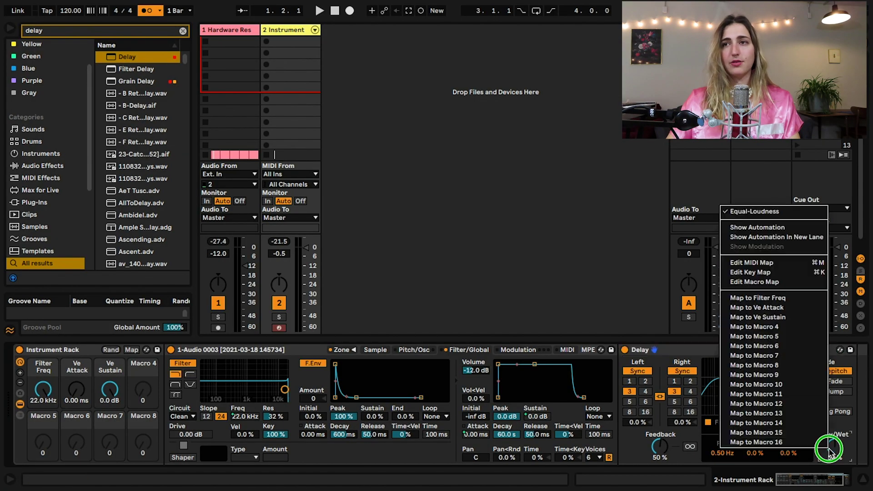
pyautogui.click(771, 327)
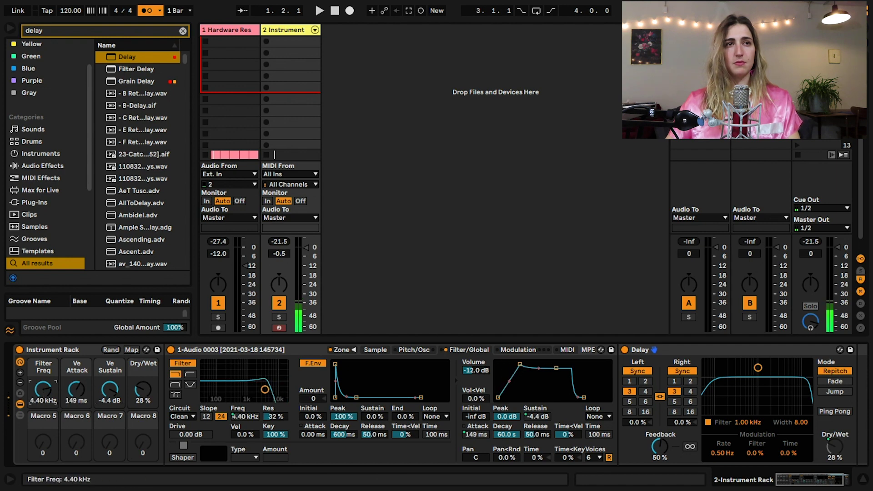
pyautogui.moveTo(43, 388); pyautogui.dragTo(44, 370)
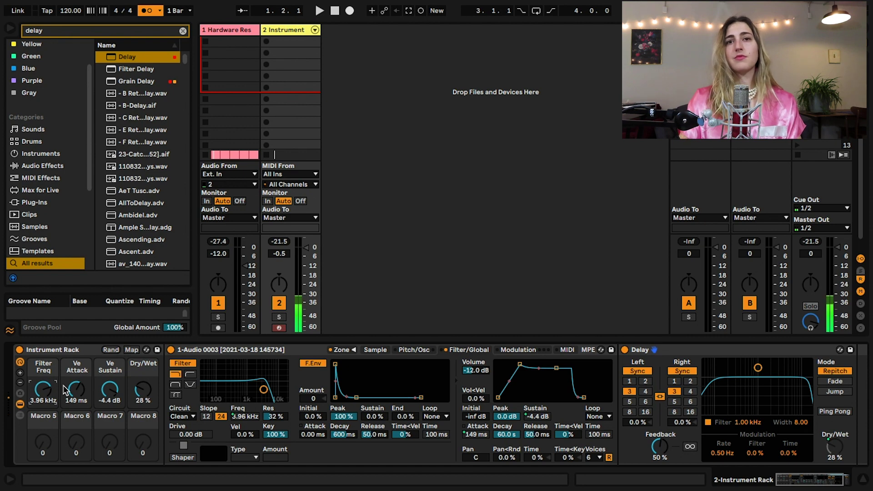
pyautogui.doubleClick(233, 351)
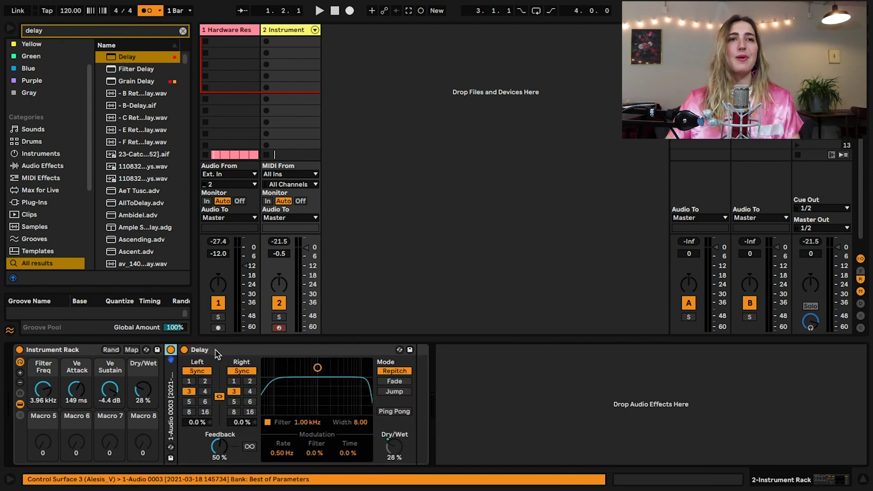
# Step: Collapse the Delay, save the rack as a User Library preset, and start naming it Alesis
pyautogui.doubleClick(215, 350)
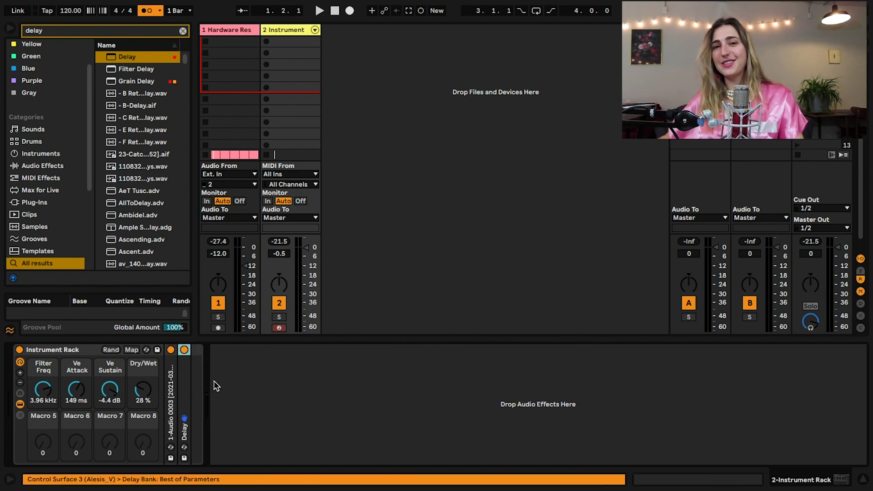
pyautogui.click(158, 351)
pyautogui.moveTo(189, 246); pyautogui.dragTo(268, 243)
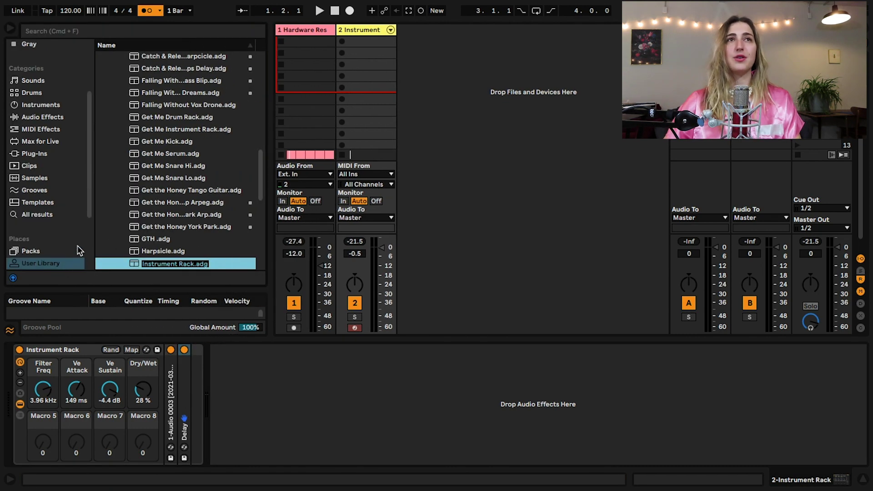
pyautogui.scroll(10, 136, 167)
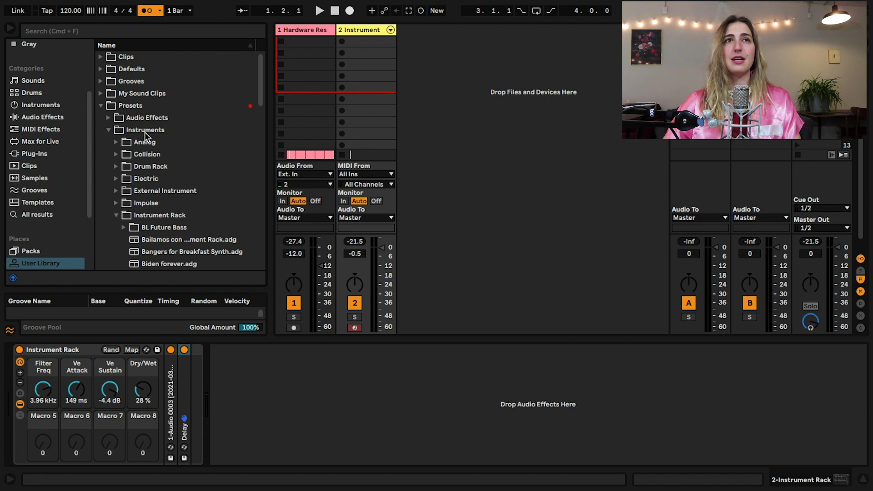
pyautogui.scroll(-5, 152, 218)
pyautogui.scroll(-10, 162, 136)
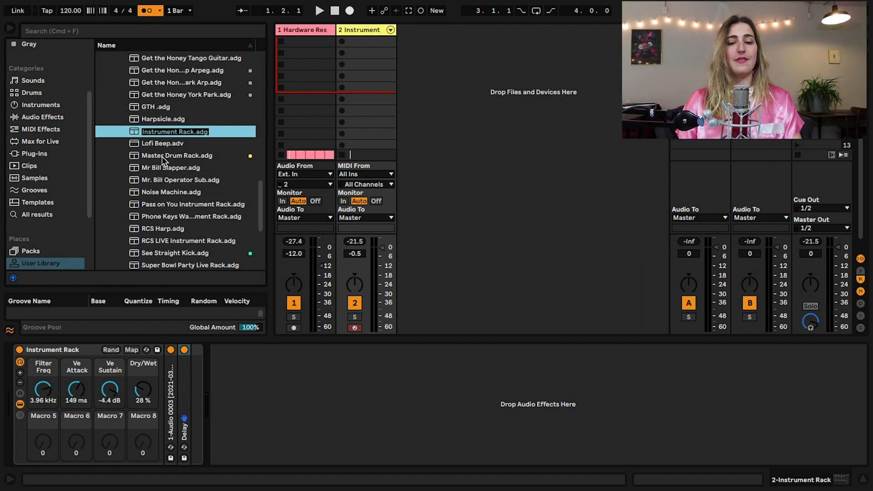
pyautogui.write('Alesis')
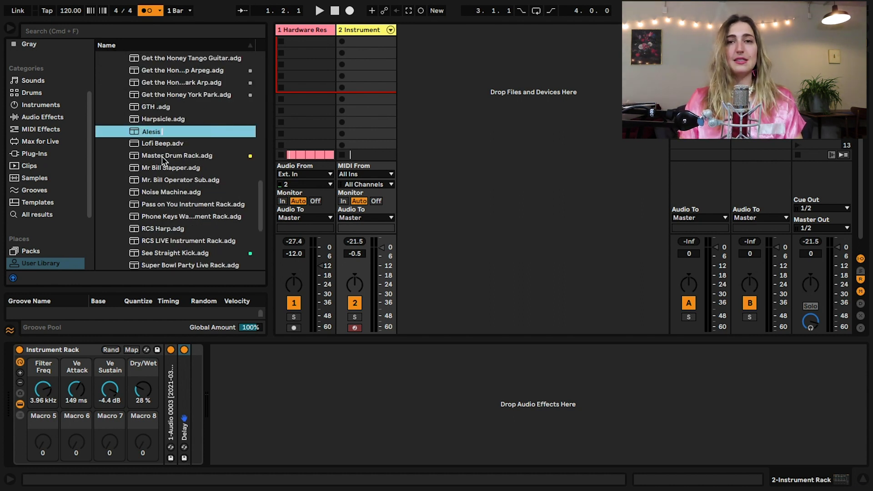